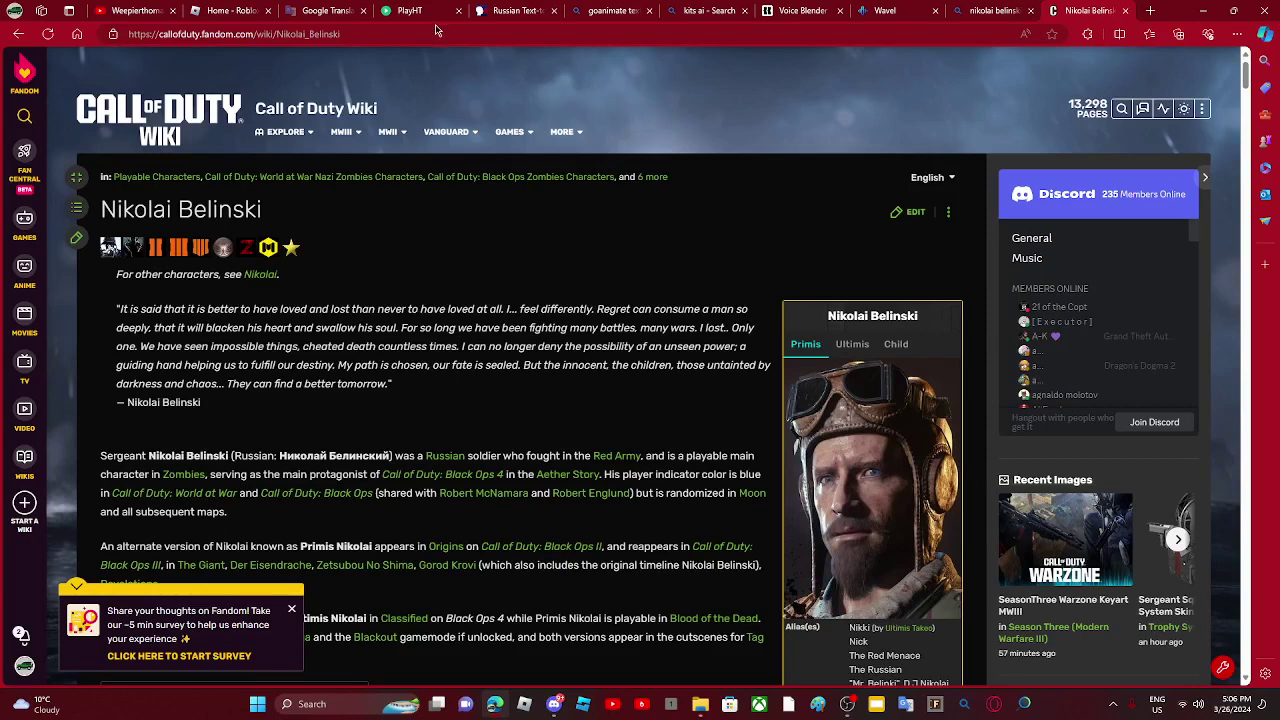
Step: Switch to PlayHT and upload the PrimisUltimis_Nikolai_Conversation_Blackout_PutDownThatBottle_BO4.ogg file from Downloads as the voice clone's audio sample
click(430, 14)
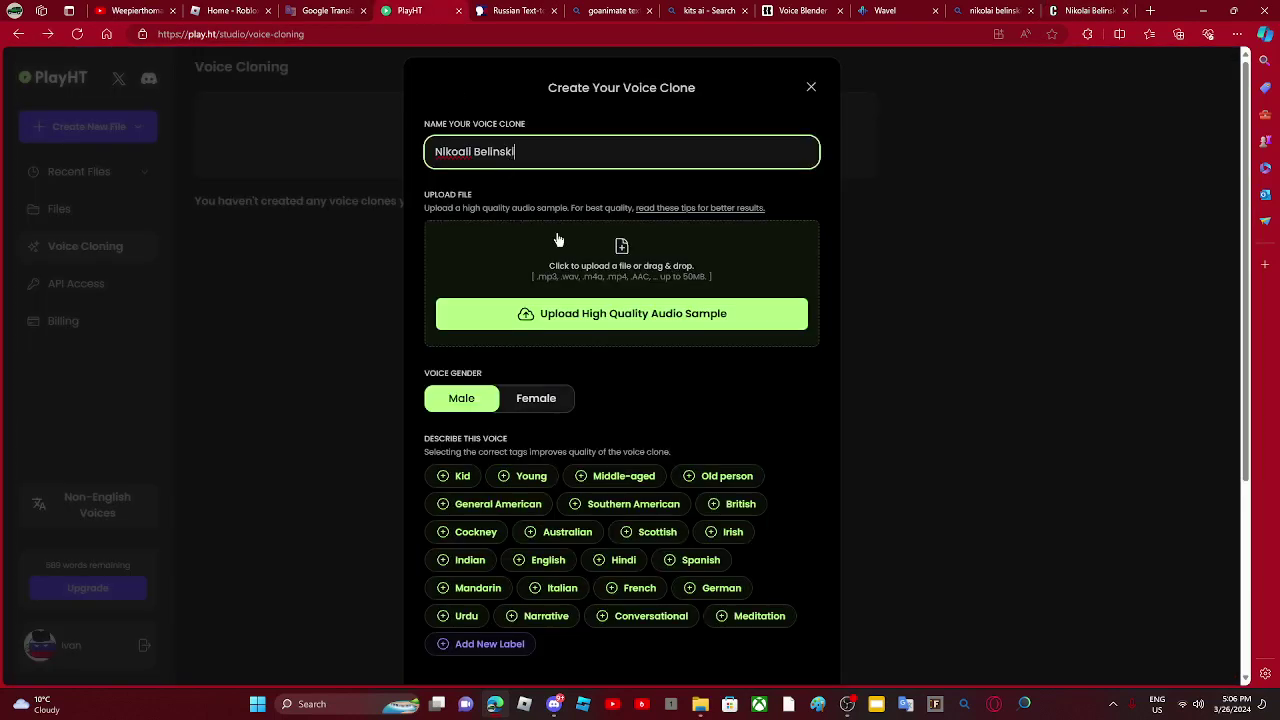
click(499, 314)
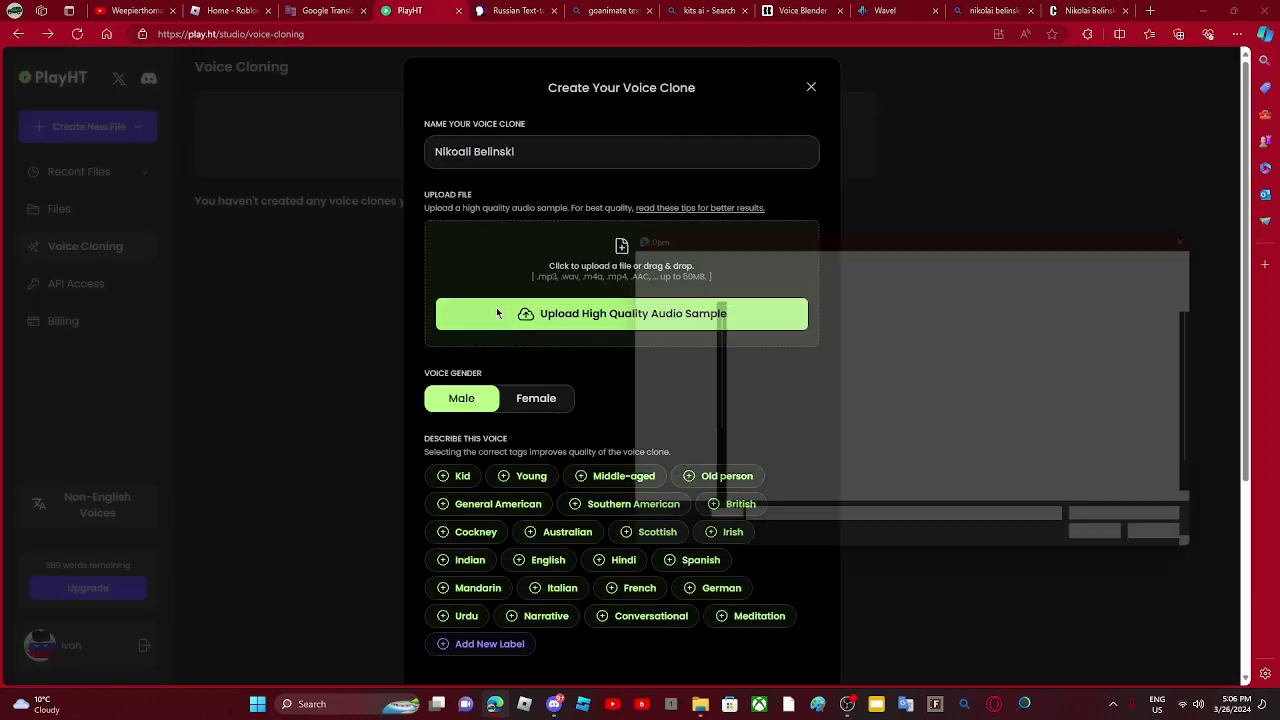
click(661, 416)
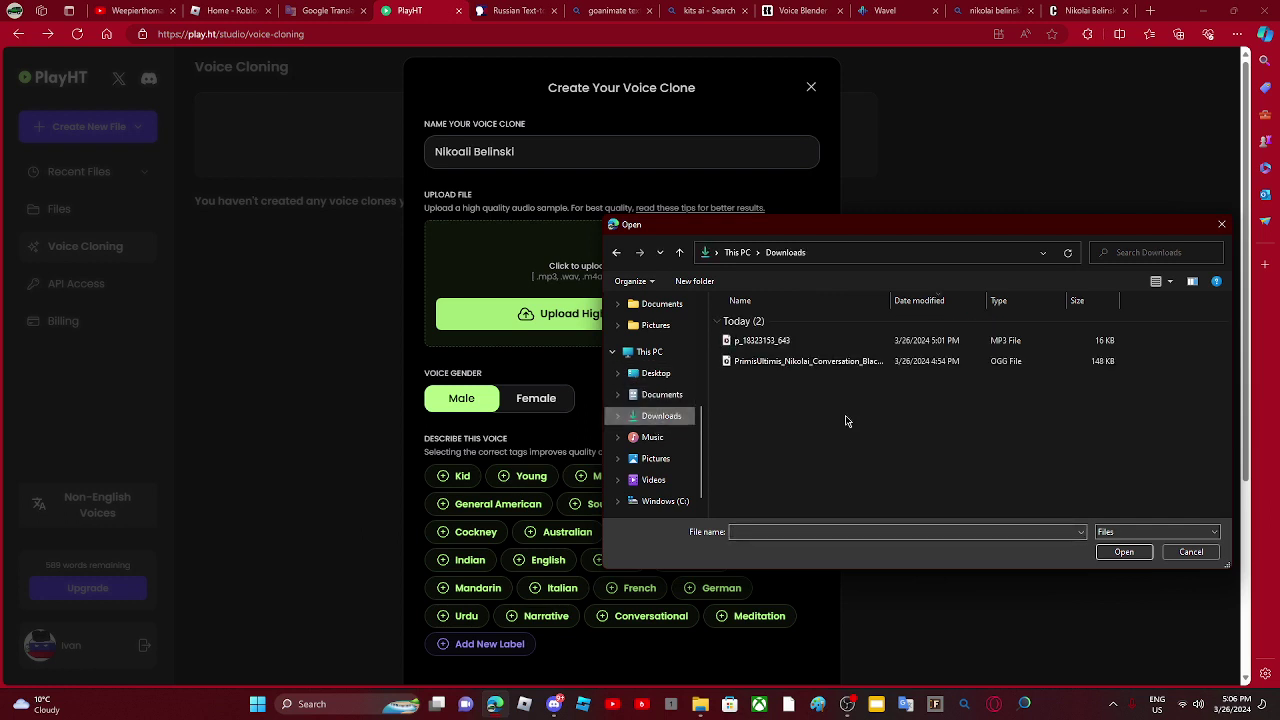
click(856, 361)
click(1124, 552)
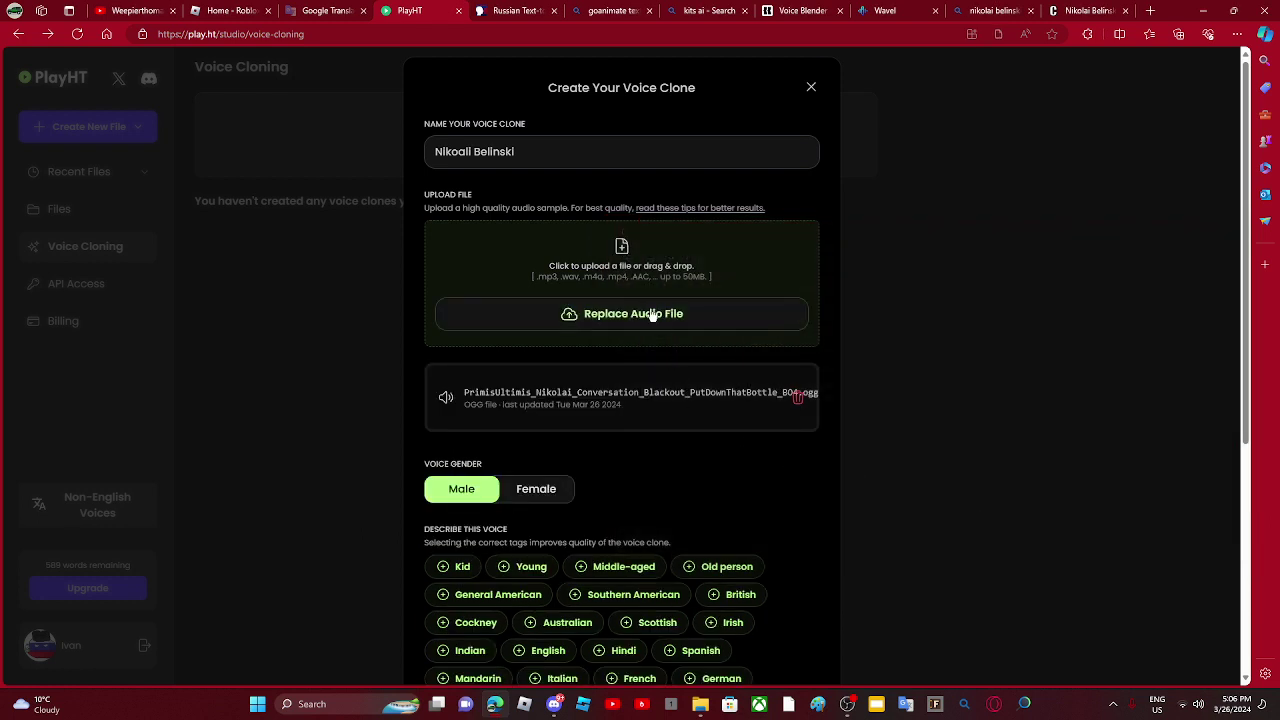
Step: Add a new label to the voice description with Russian as its attribute key
scroll(600, 369, down, 4)
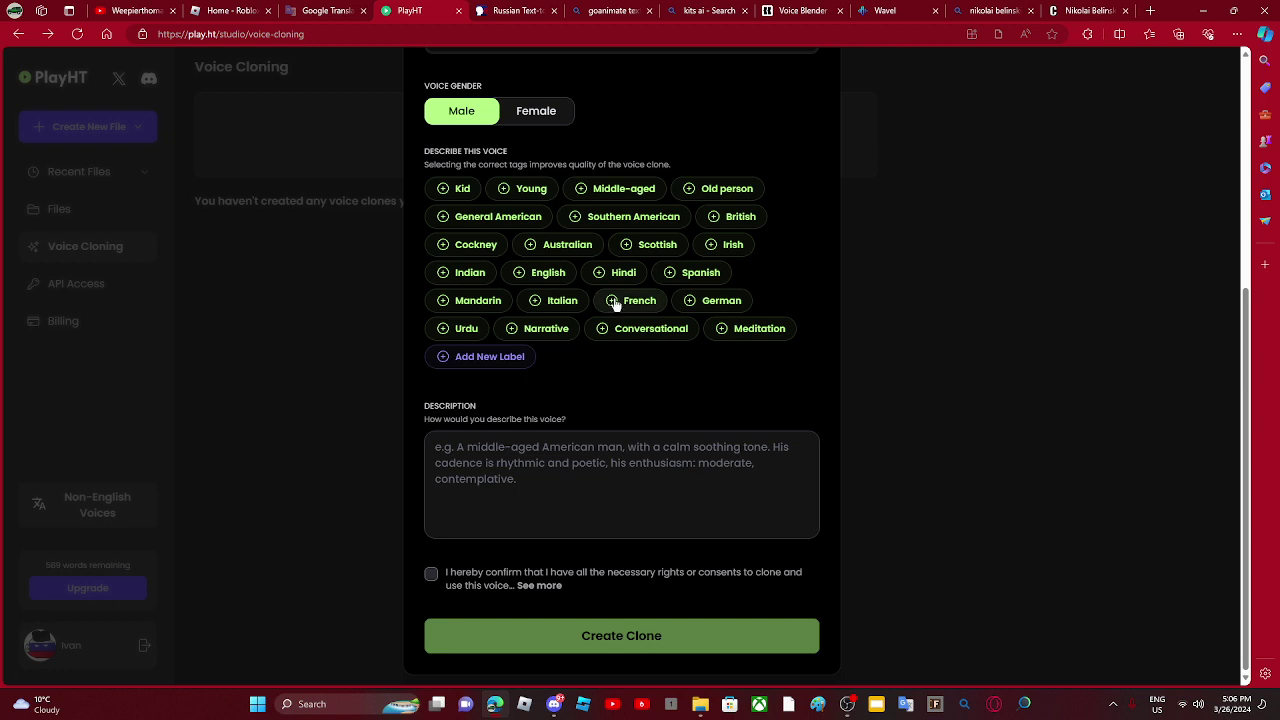
click(485, 360)
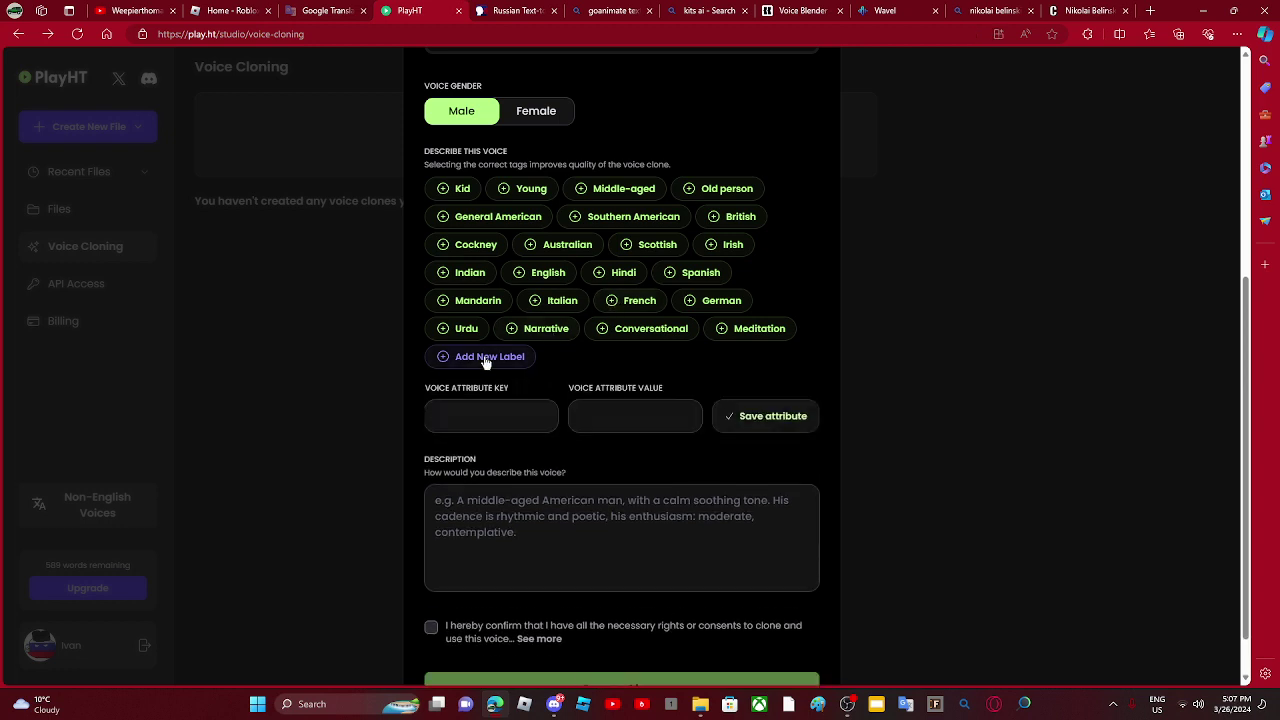
click(484, 410)
text(an)
key(Return)
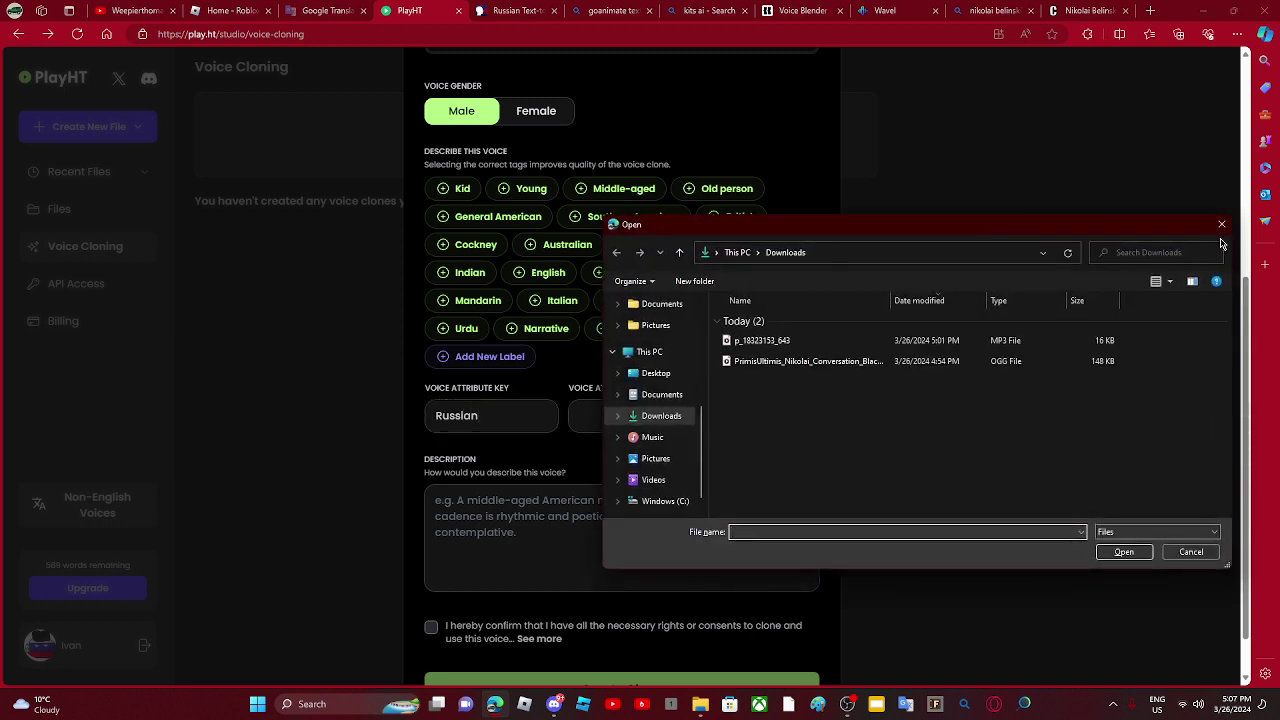
click(1221, 225)
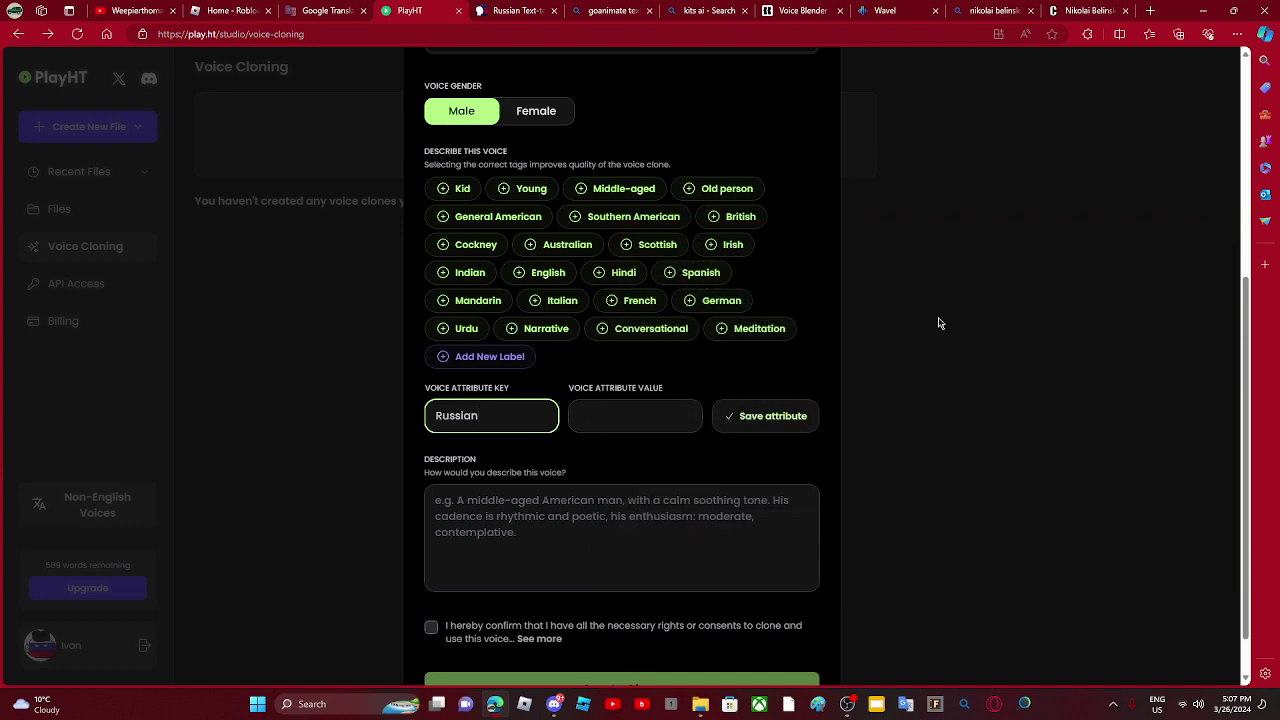
Step: Try p_18323153_643.mp3 as the clone's audio sample, and switch back to the PrimisUltimis_Nikolai_Conversation OGG file
key(Return)
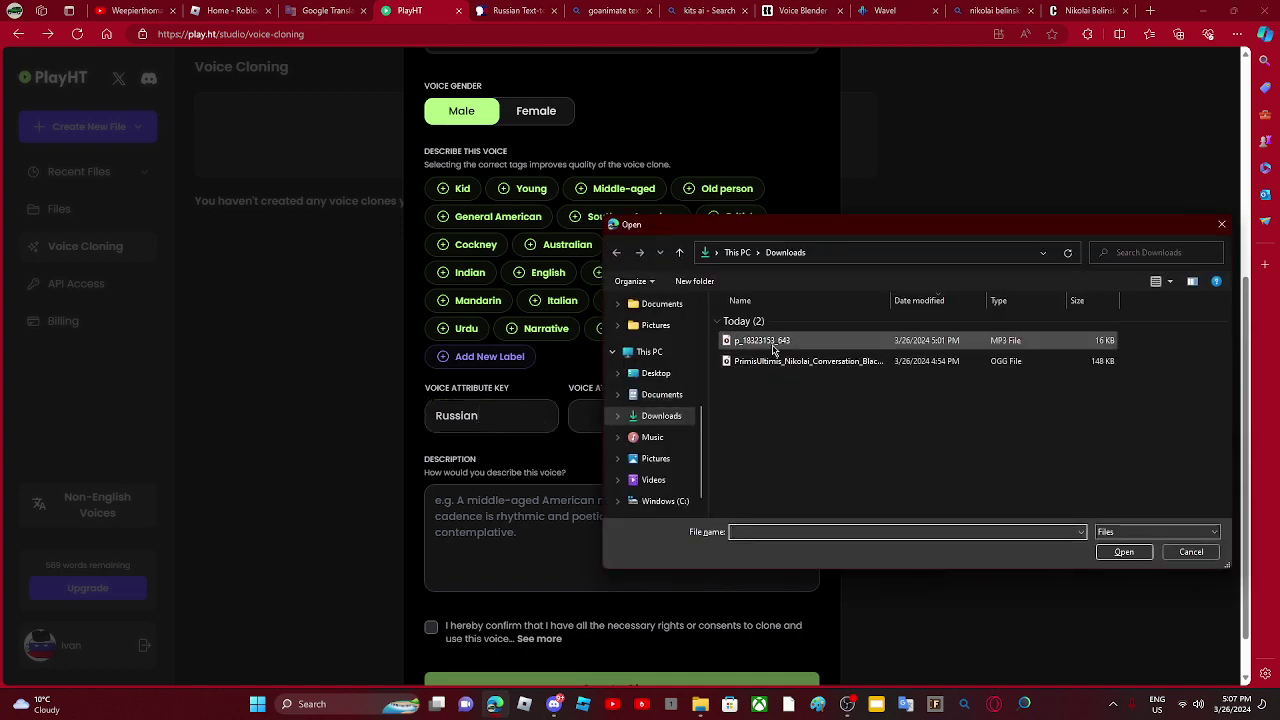
double_click(772, 349)
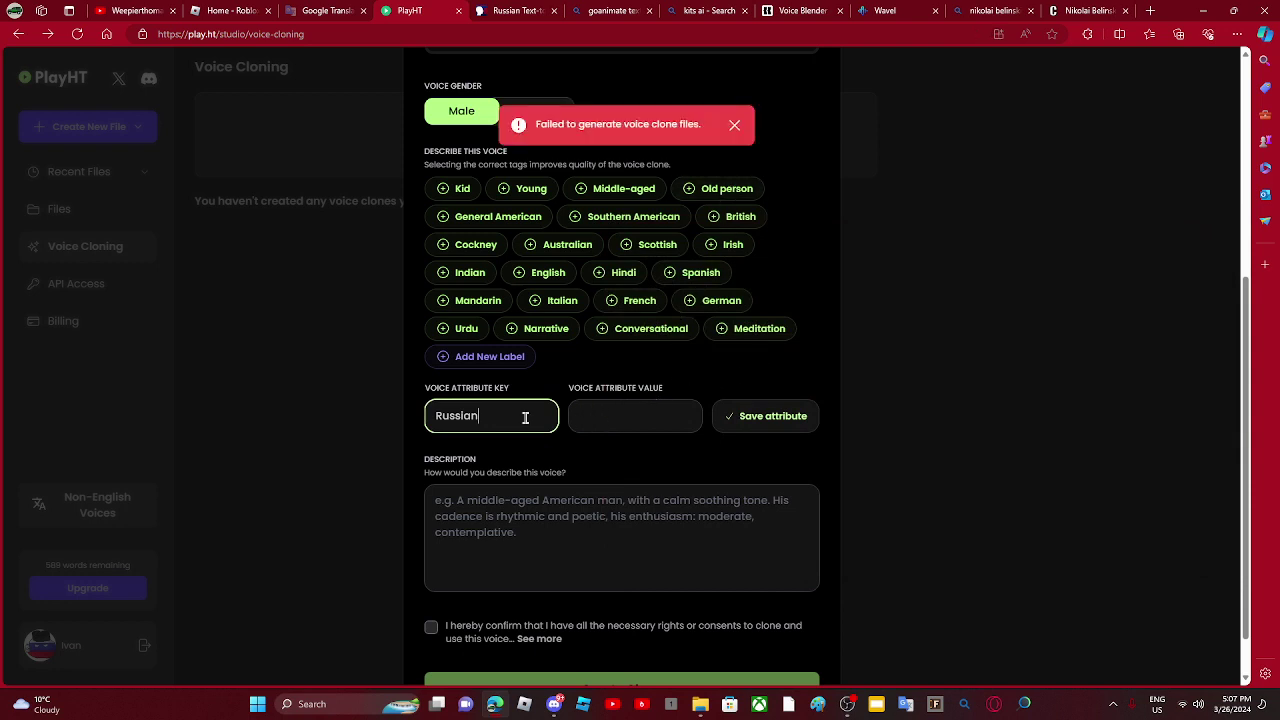
key(Return)
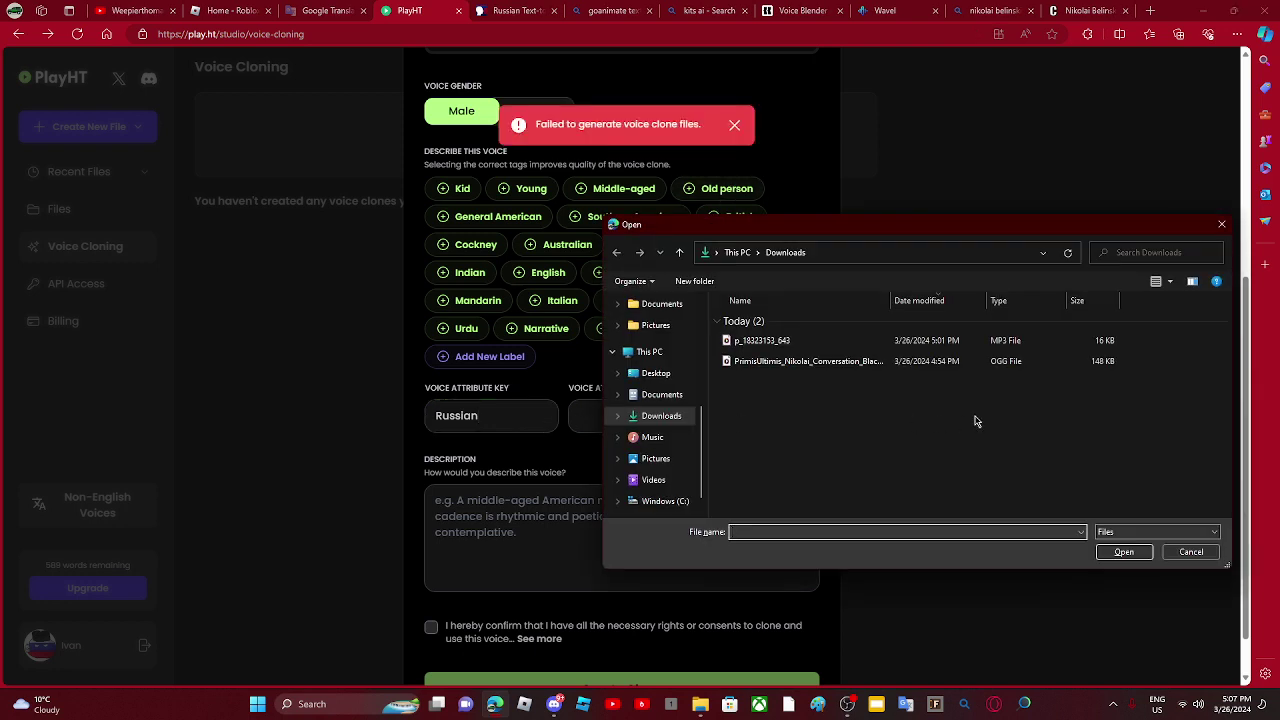
double_click(985, 364)
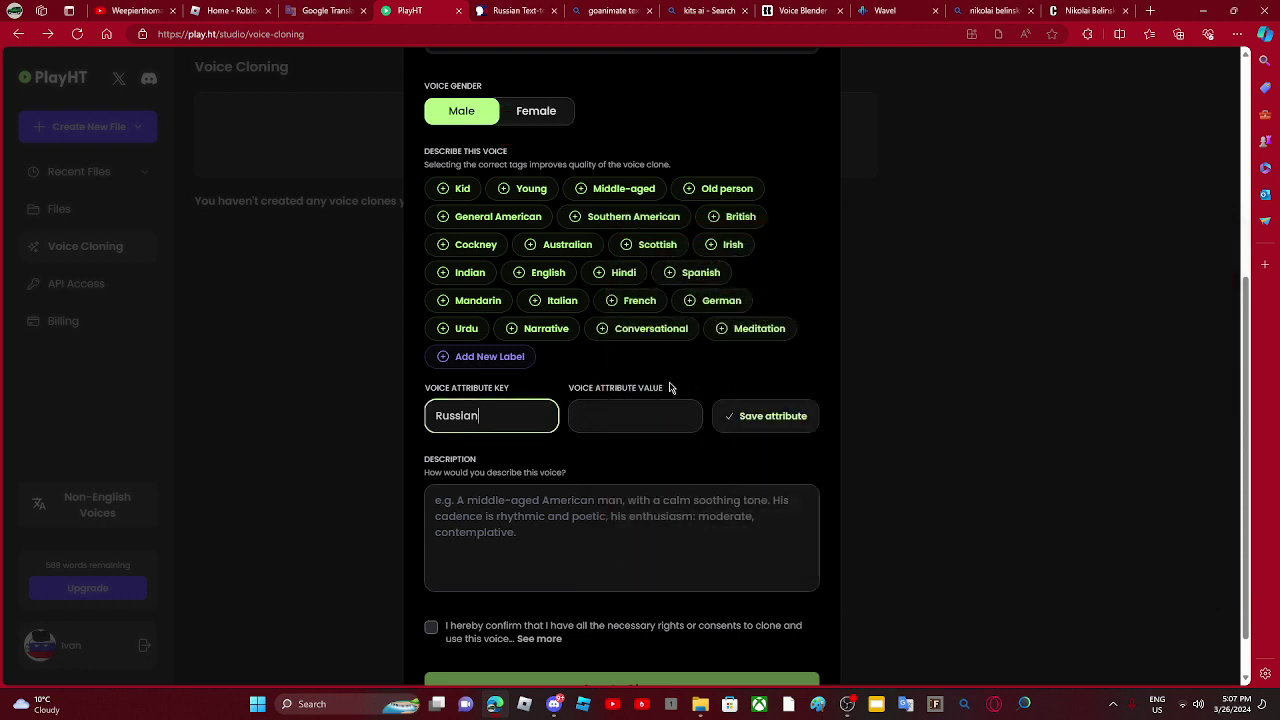
Step: Switch to SpeechGen, play the generated "hello this is my voice" clip and download it
click(623, 411)
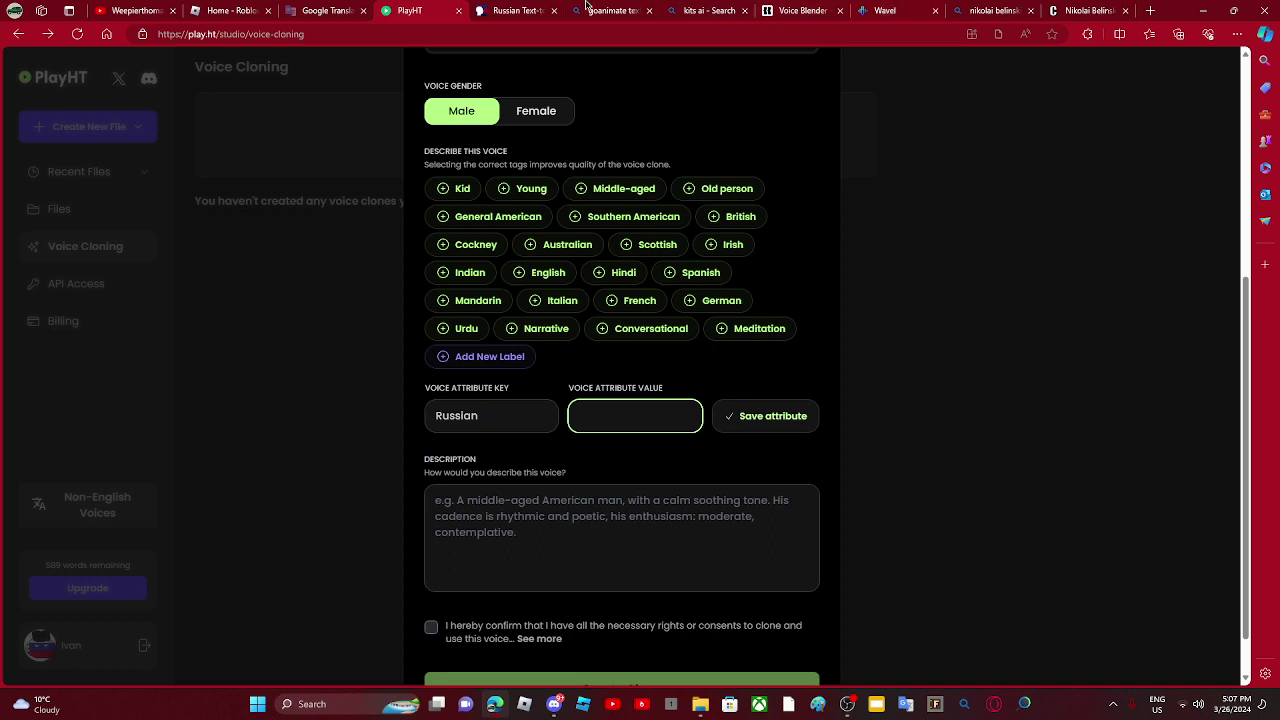
click(515, 10)
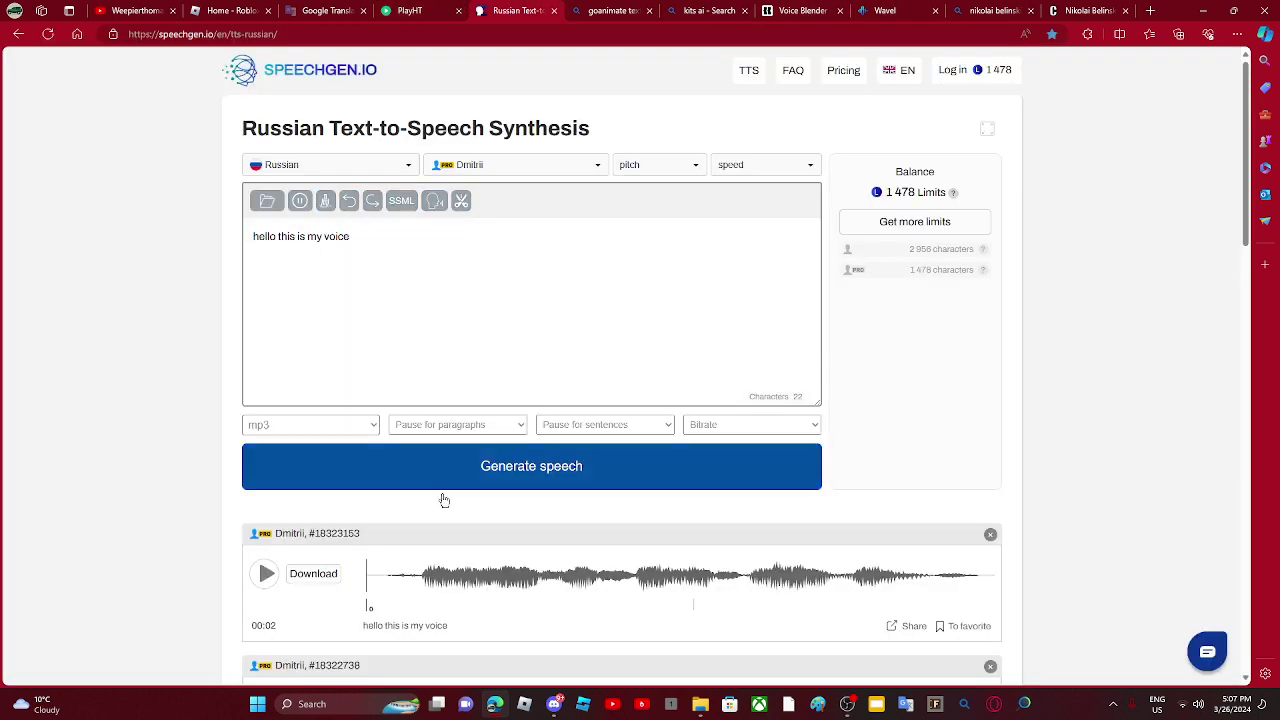
click(266, 573)
scroll(366, 578, down, 1)
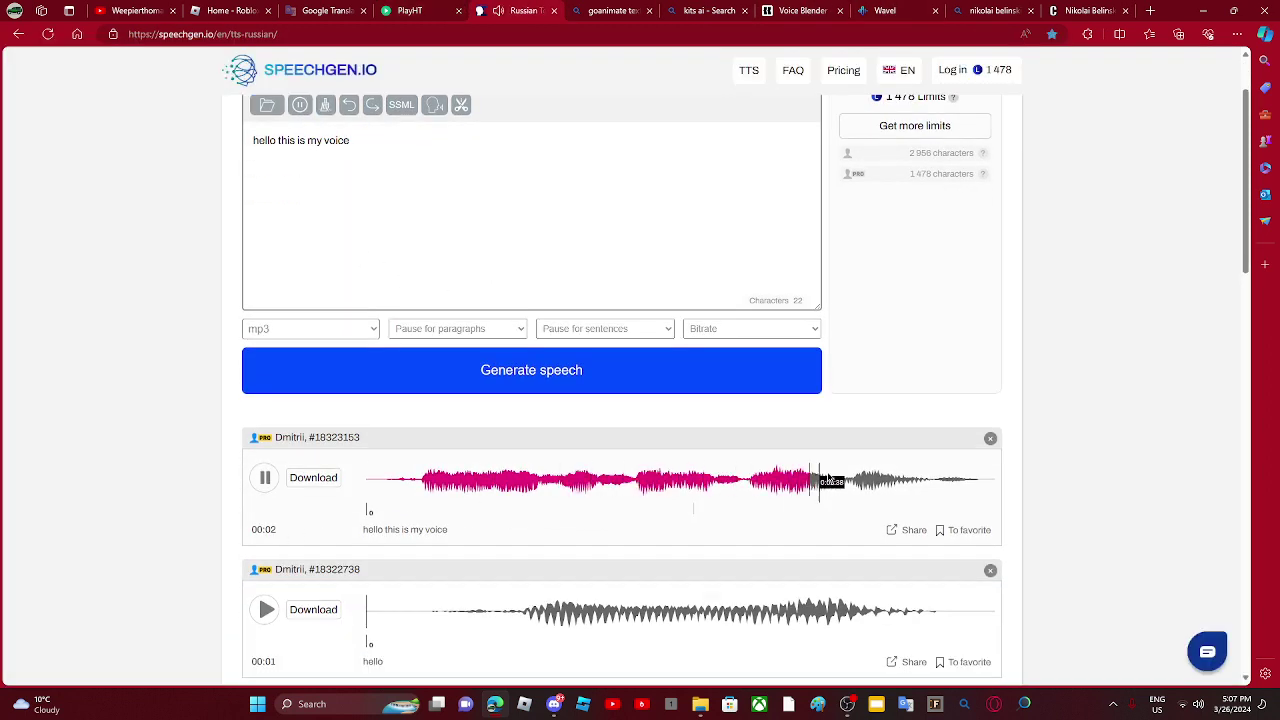
click(325, 480)
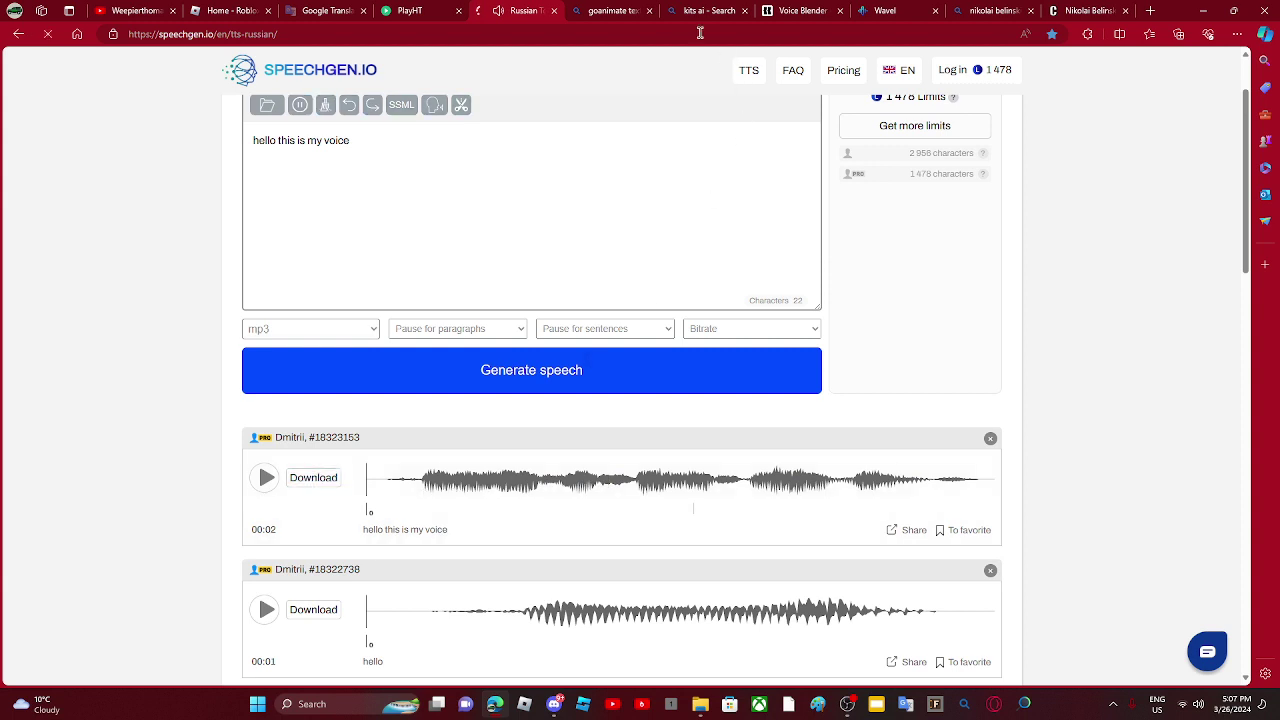
Step: Return to PlayHT and enter Russian as the voice attribute value
click(448, 9)
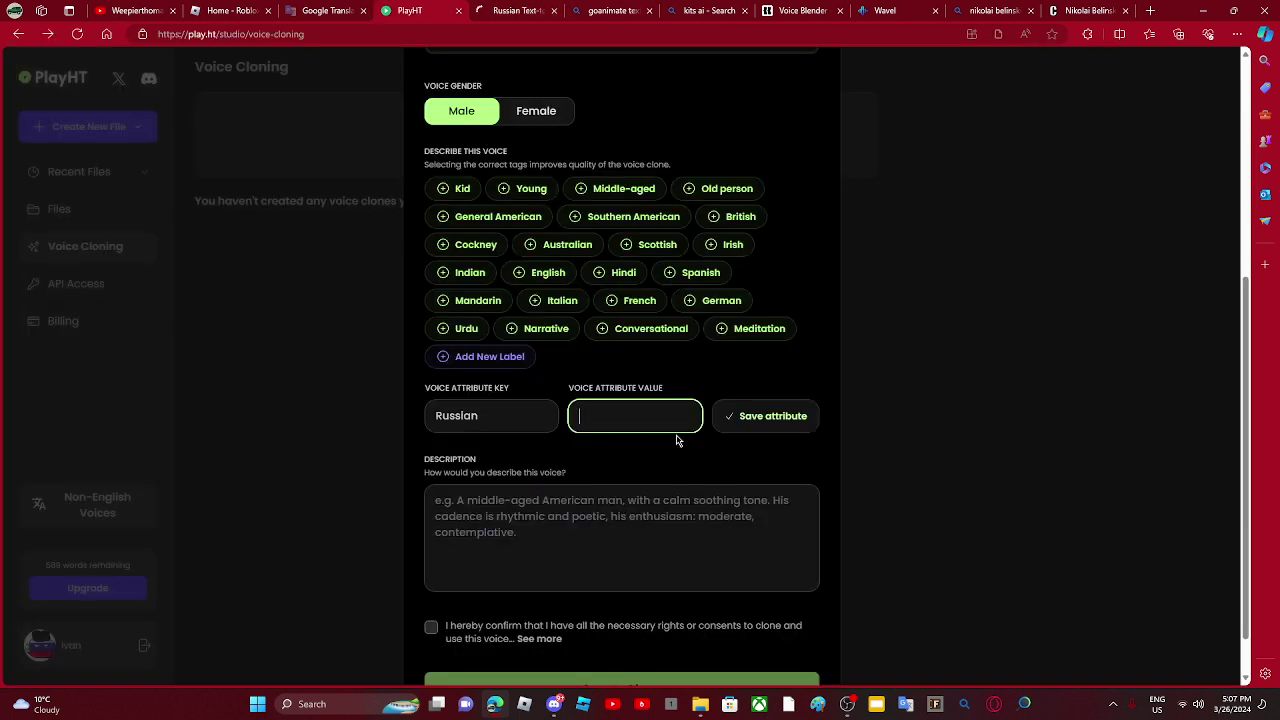
text(Russian)
key(Return)
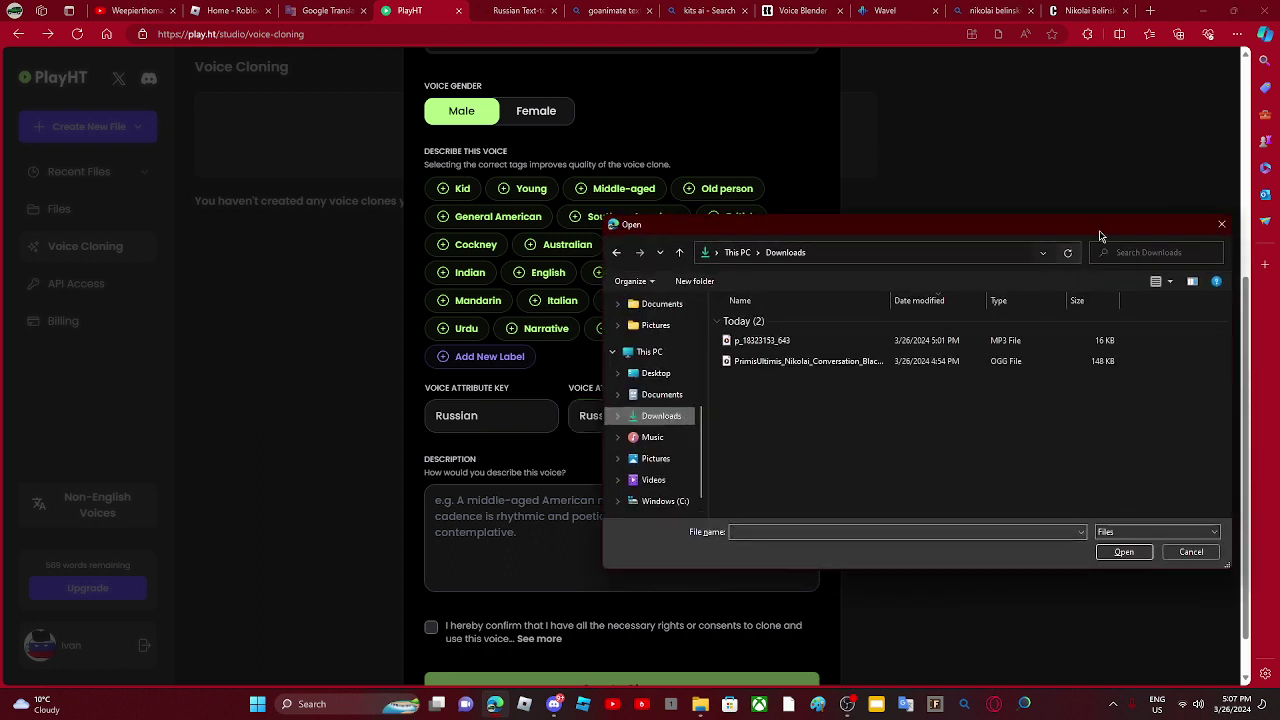
click(1221, 224)
Step: Reload the SpeechGen download page and open the downloaded p_18323153_643.mp3 in Media Player
click(522, 12)
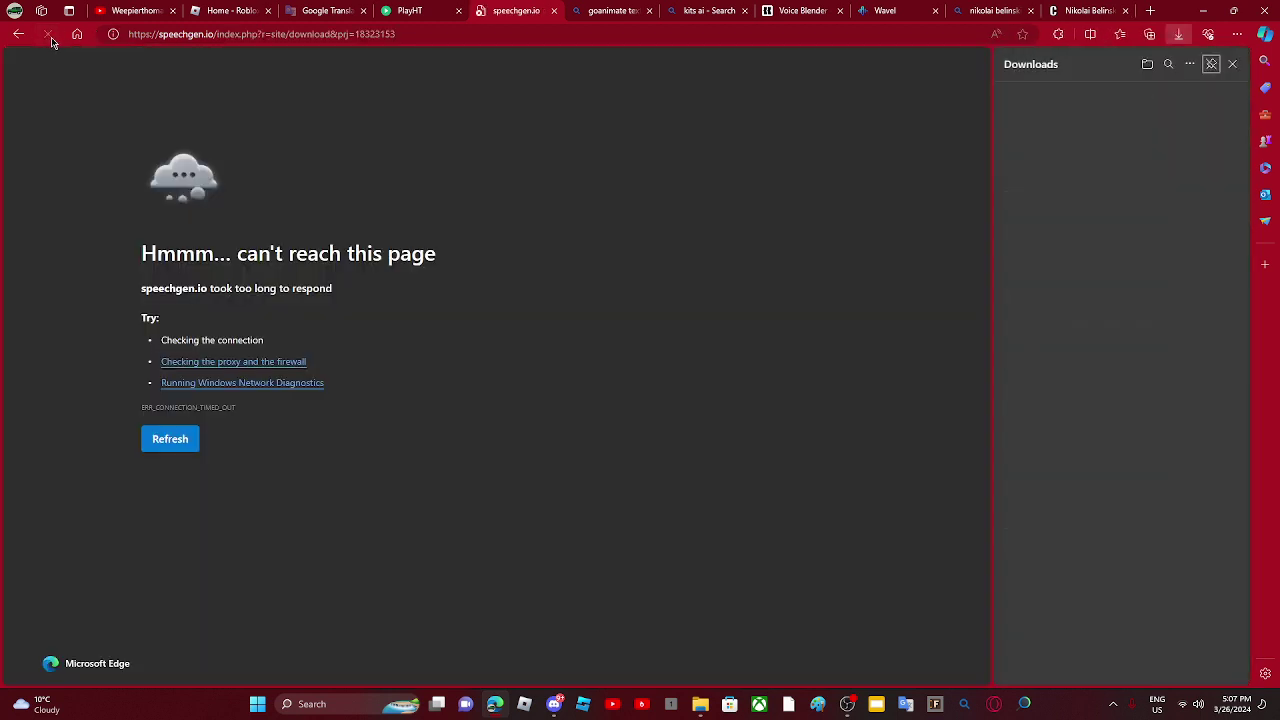
click(51, 37)
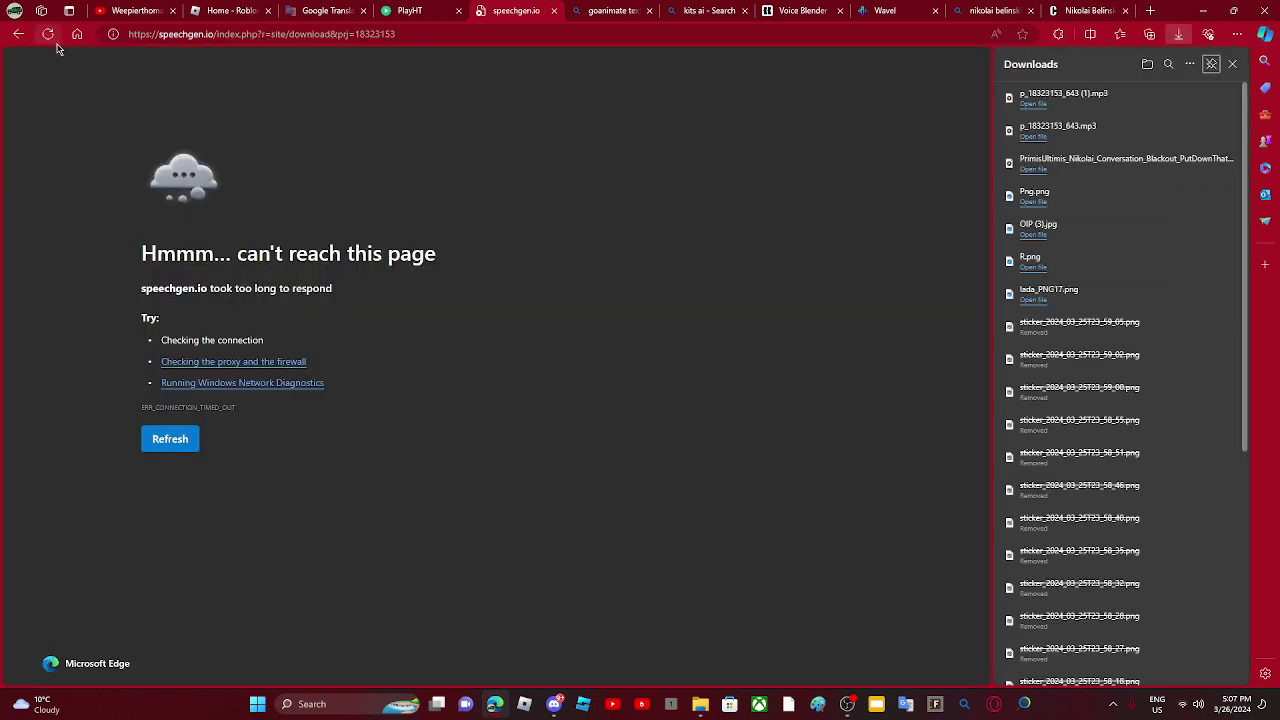
click(1030, 135)
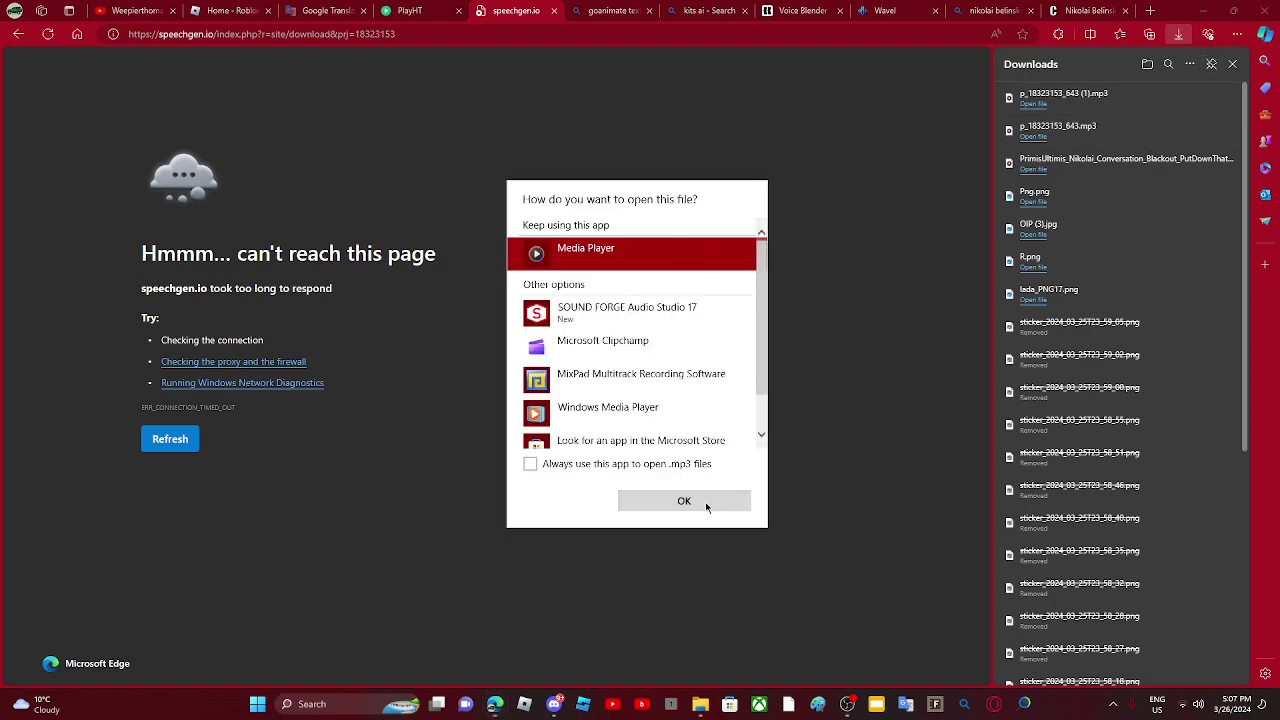
click(684, 501)
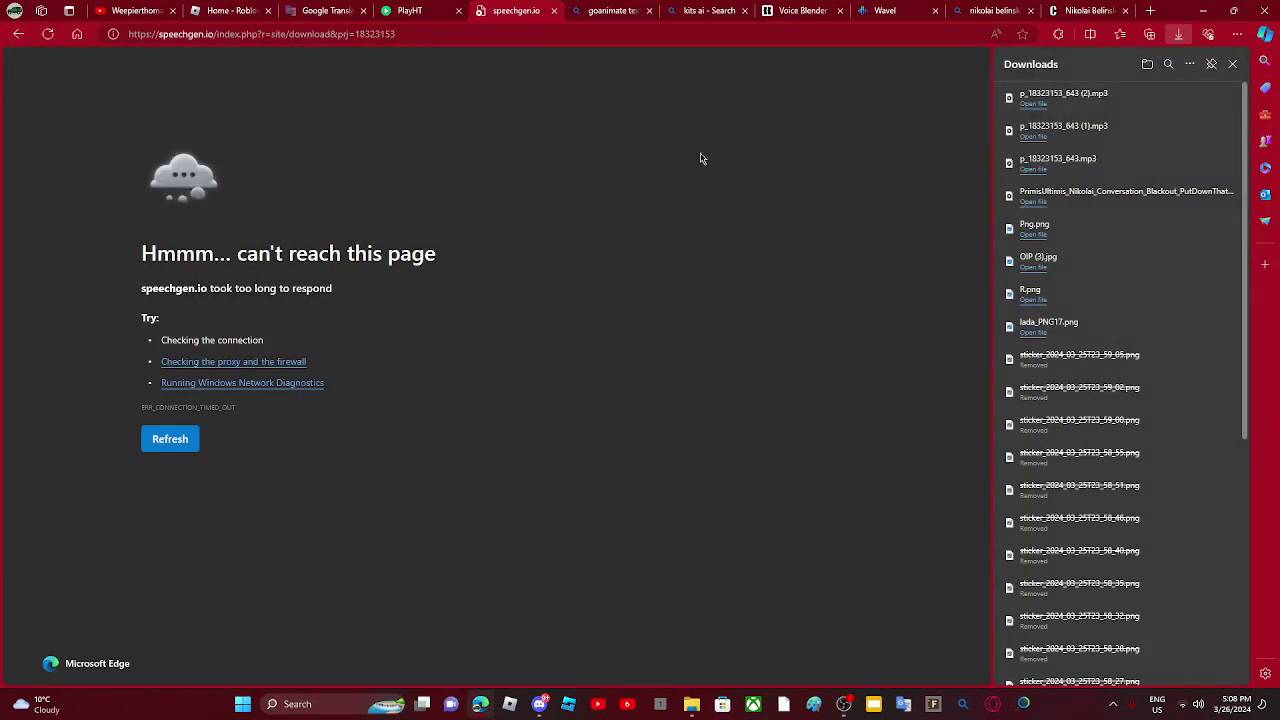
Step: Return to PlayHT and replace the clone's audio sample with p_18323153_643 (2).mp3 from Downloads
click(409, 11)
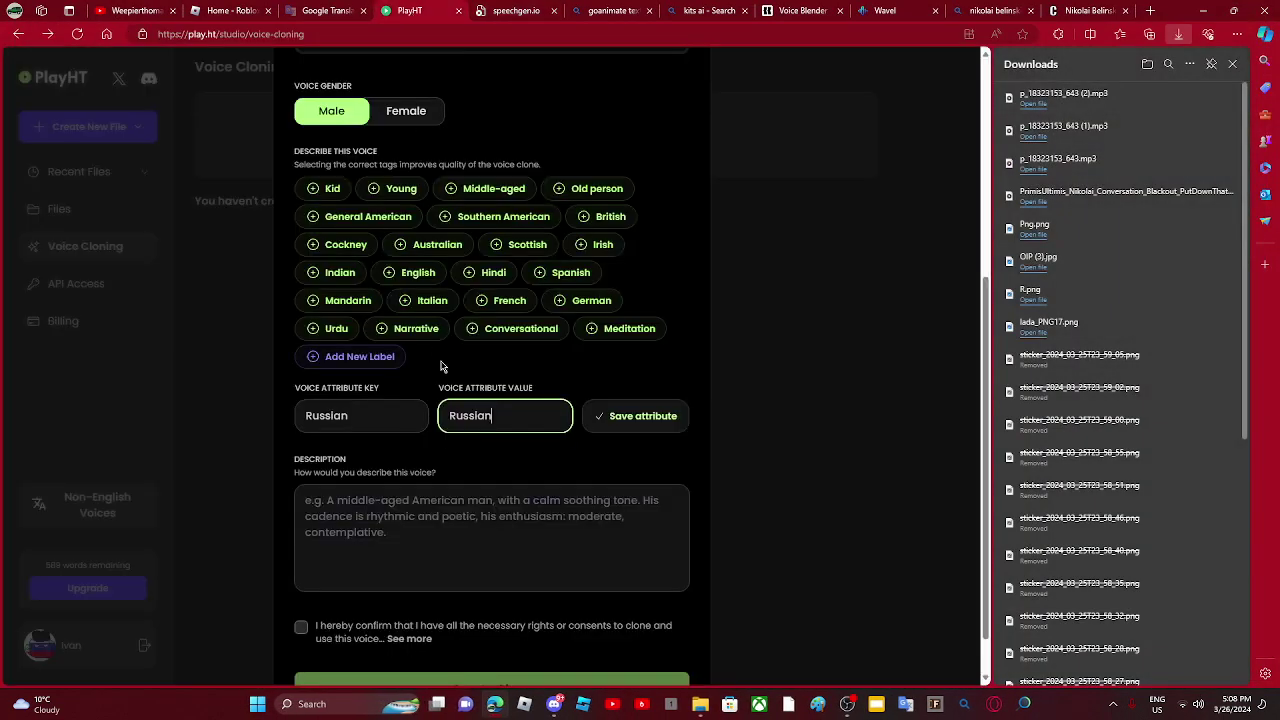
click(516, 449)
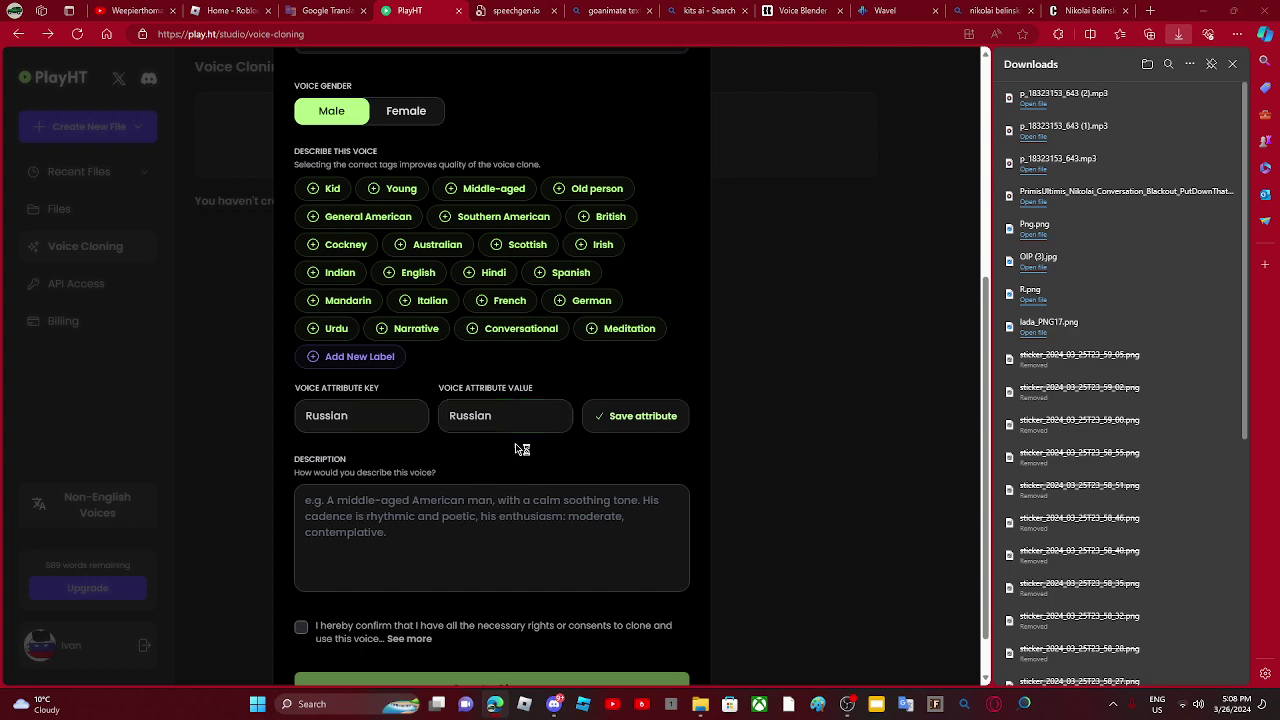
click(852, 341)
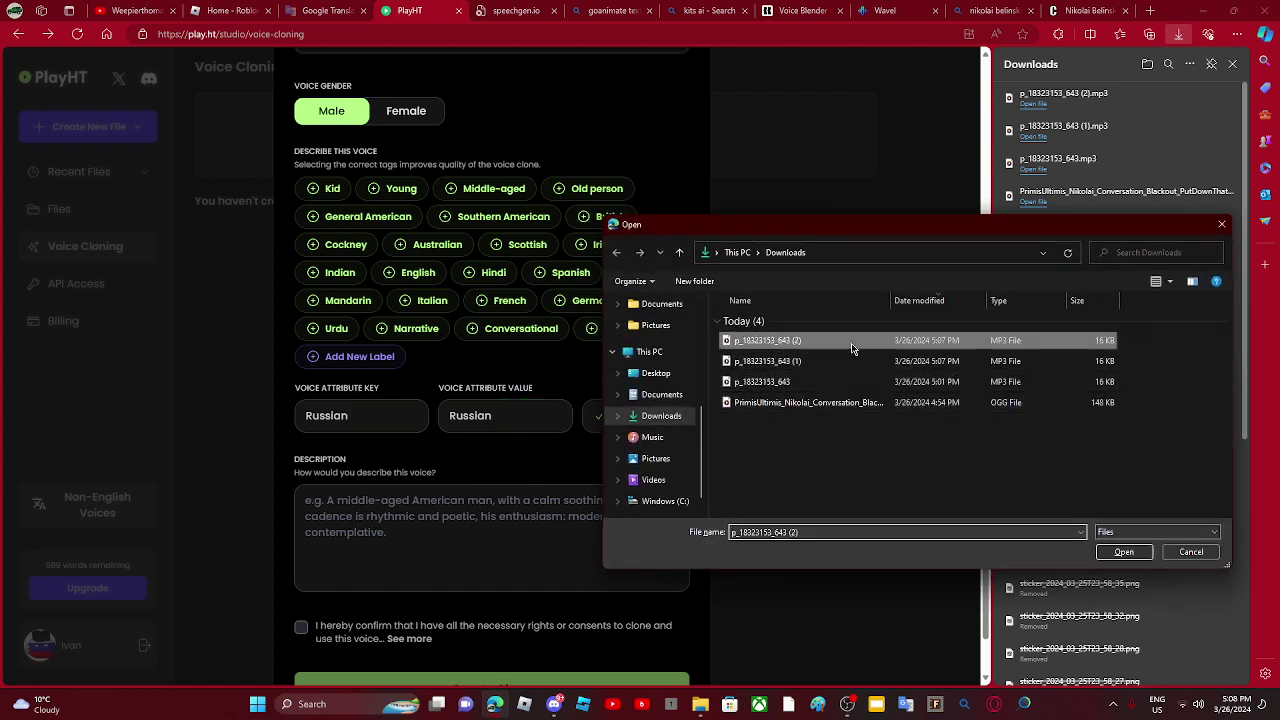
click(1128, 553)
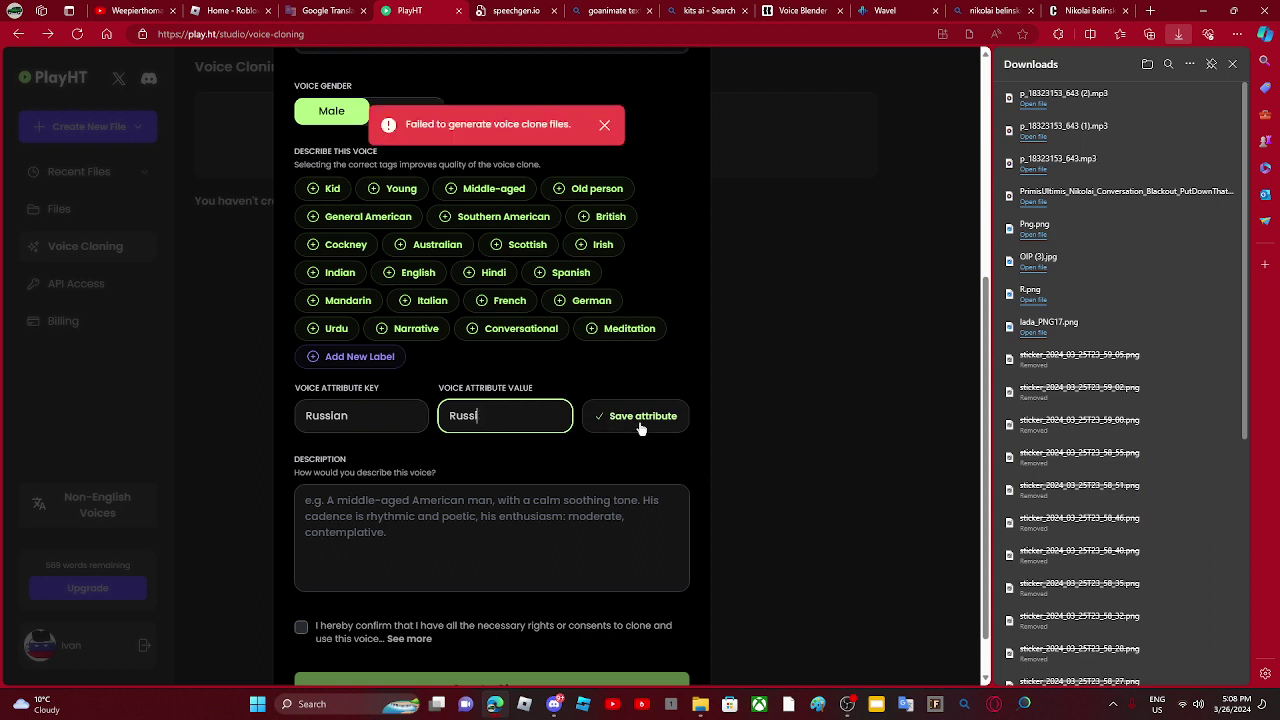
Step: Clear the voice attribute value and enter Russian as the voice's description
key(BackSpace)
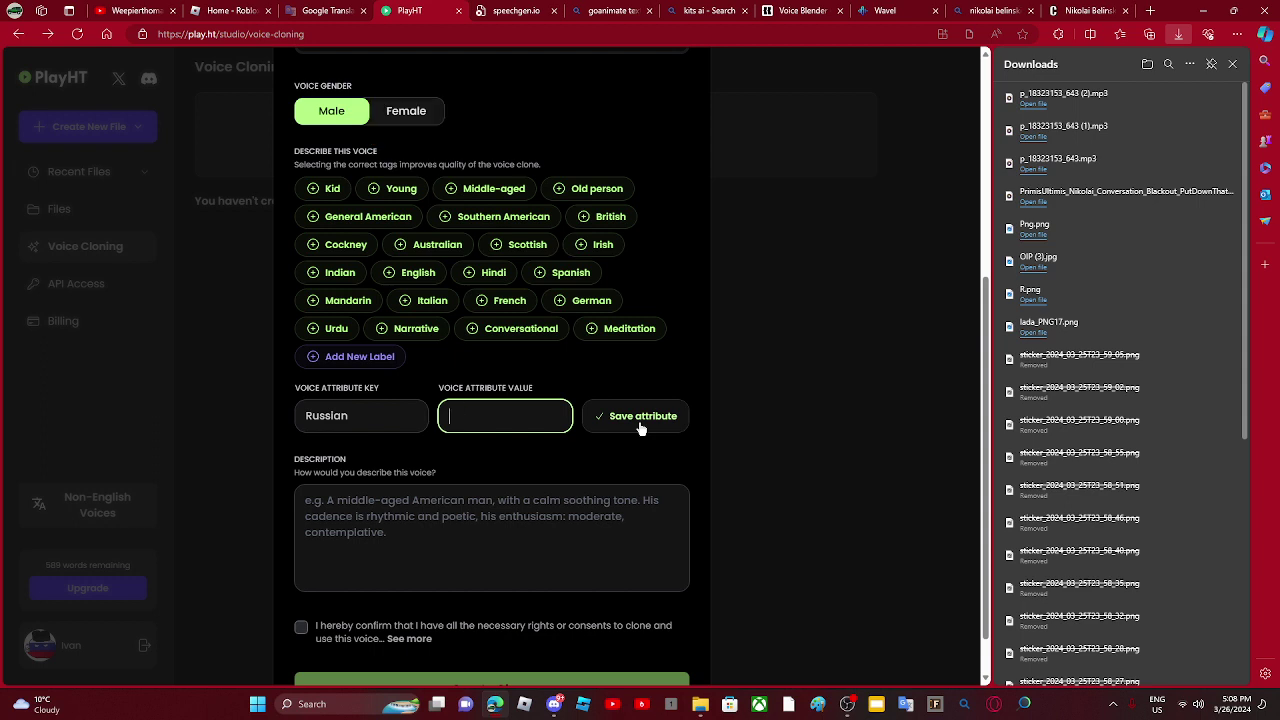
click(531, 500)
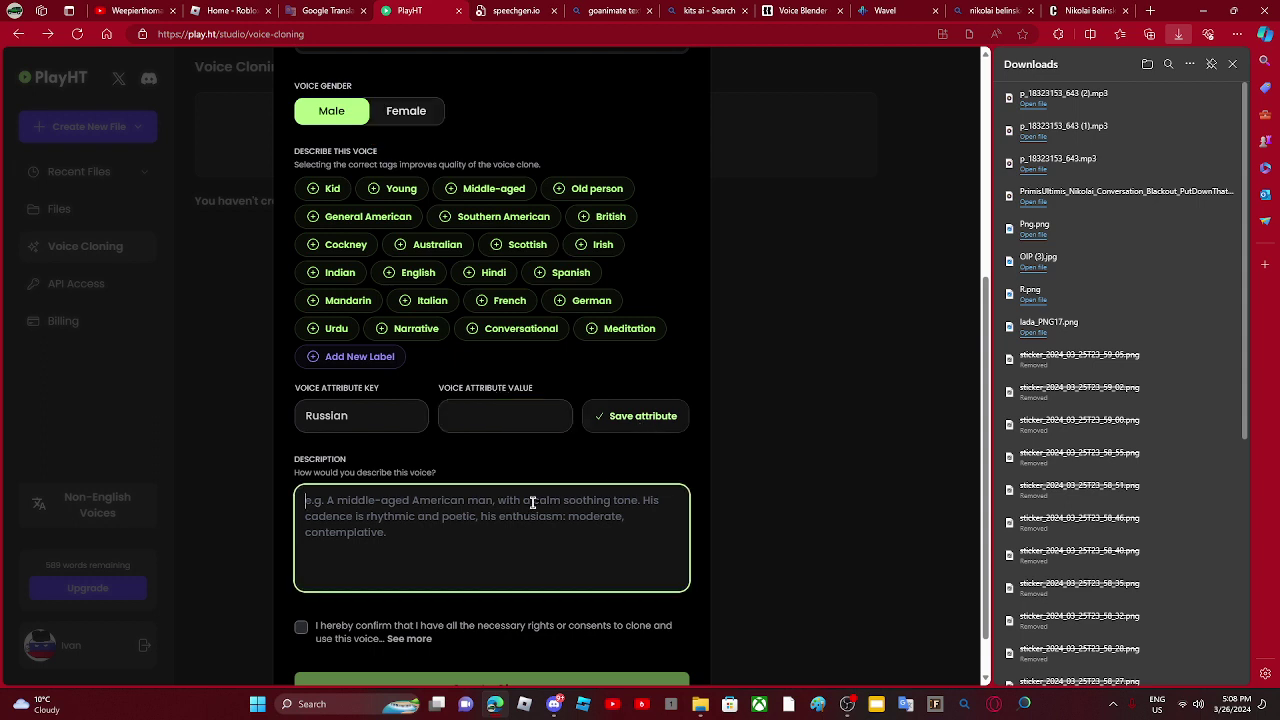
text(Russian)
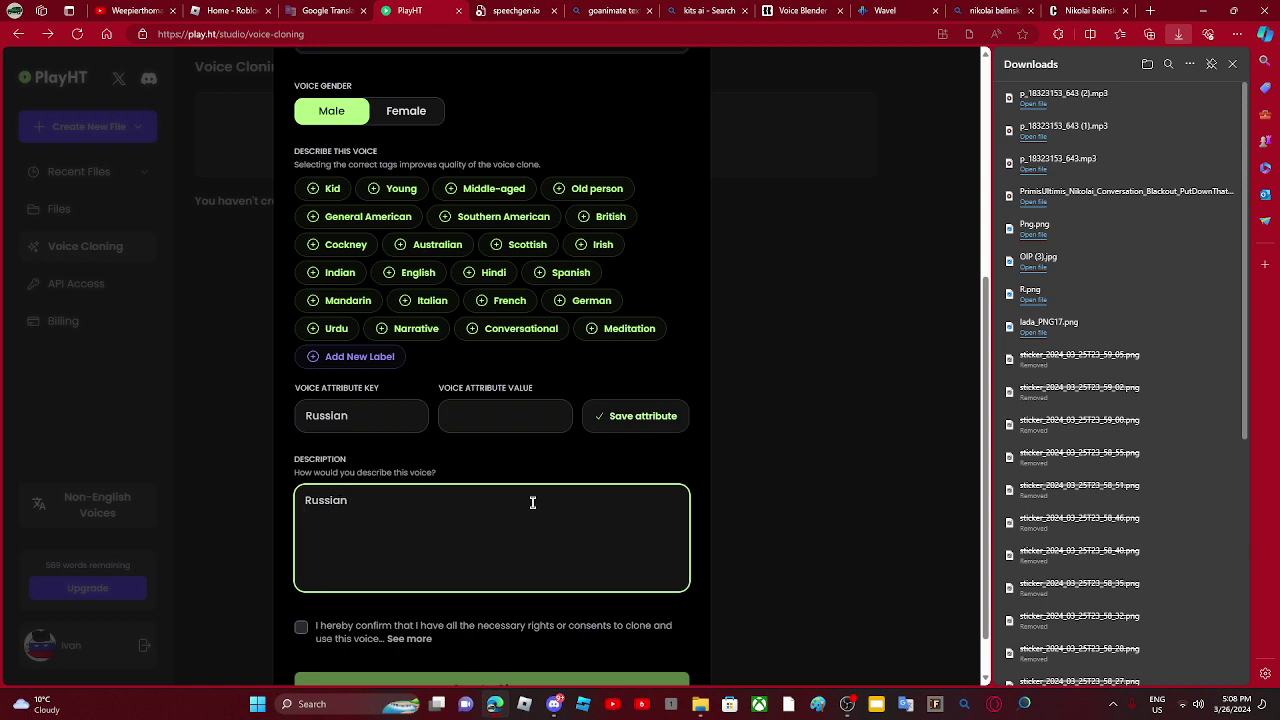
Step: Confirm having the necessary rights and consents to clone the voice, and review the filled-in form and its audio sample
scroll(532, 502, down, 1)
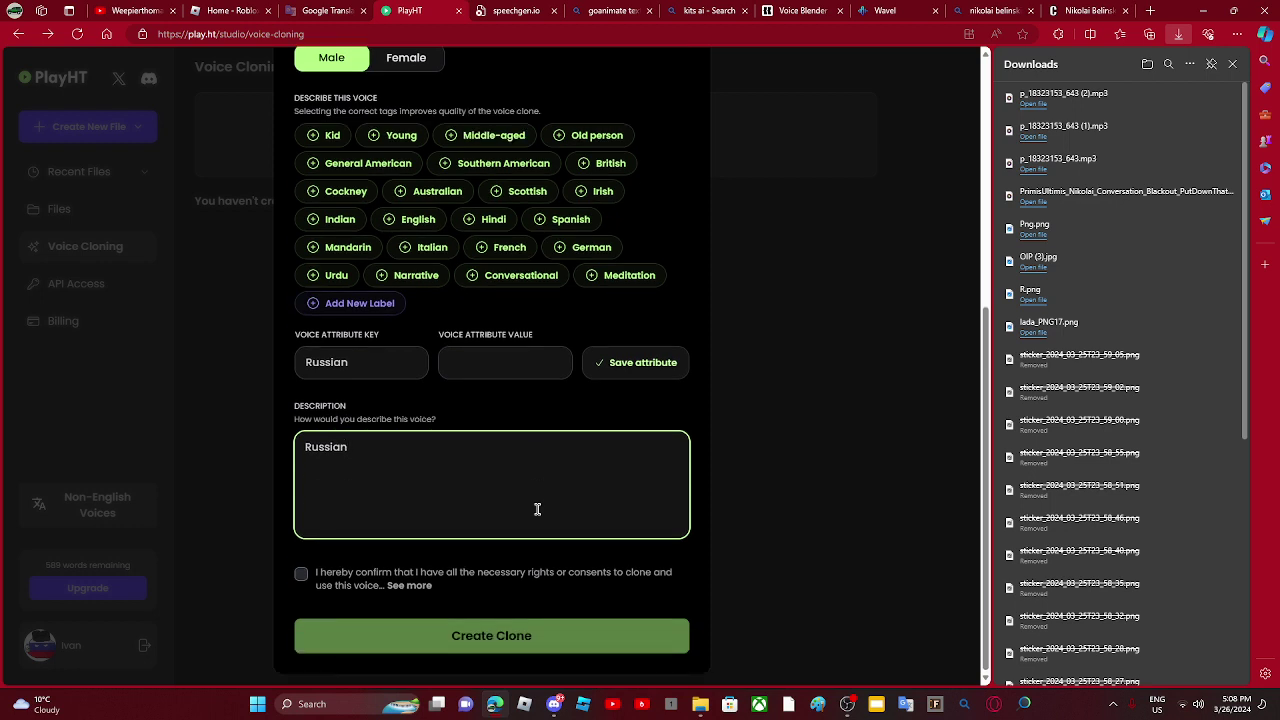
click(308, 574)
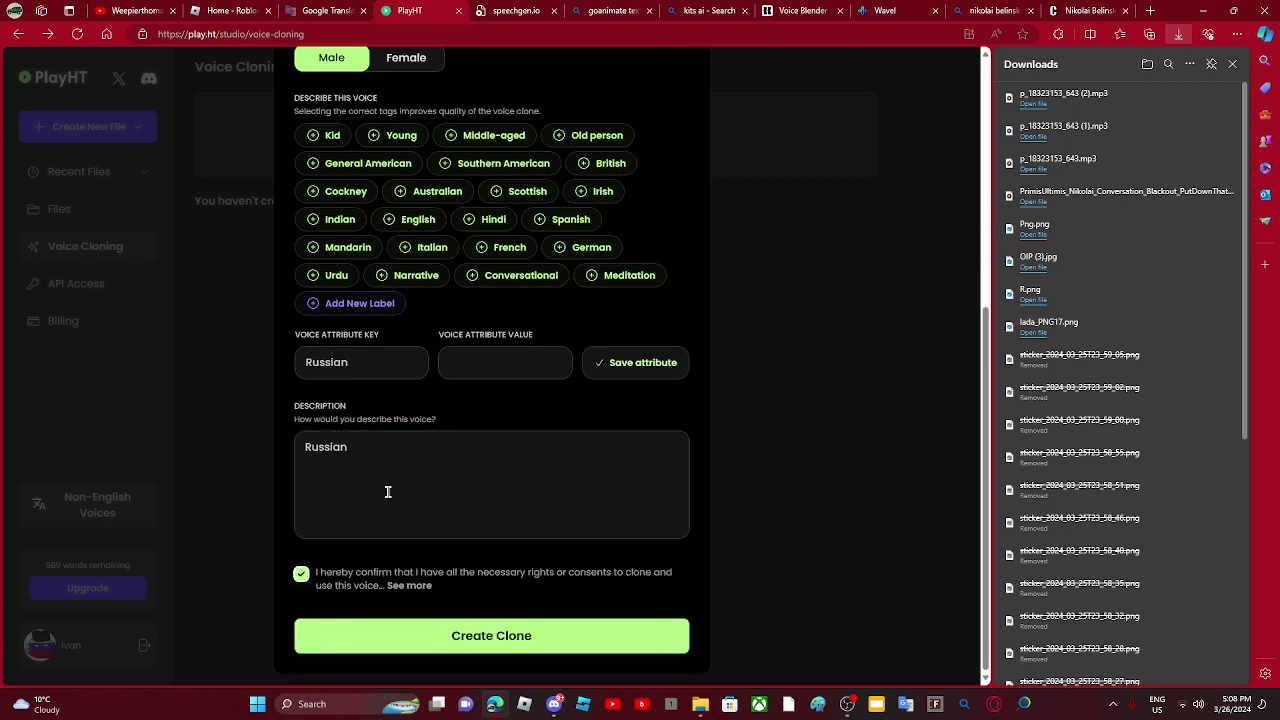
click(415, 445)
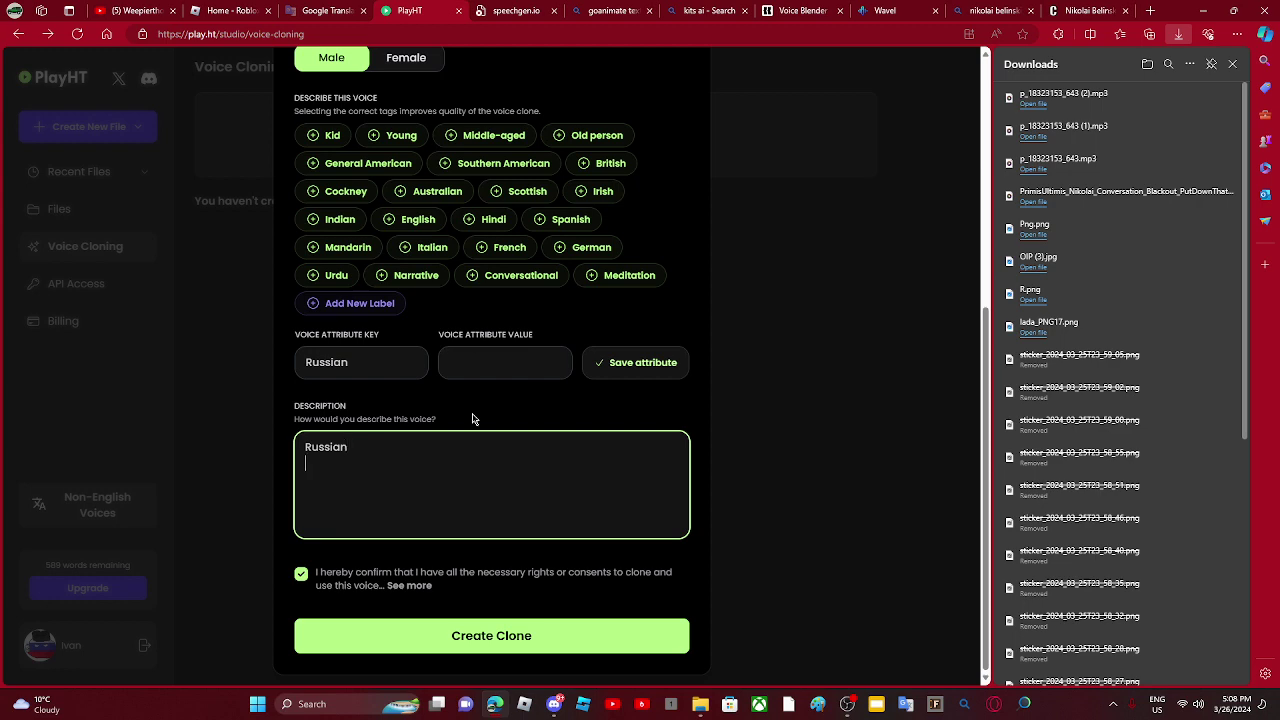
scroll(473, 419, up, 5)
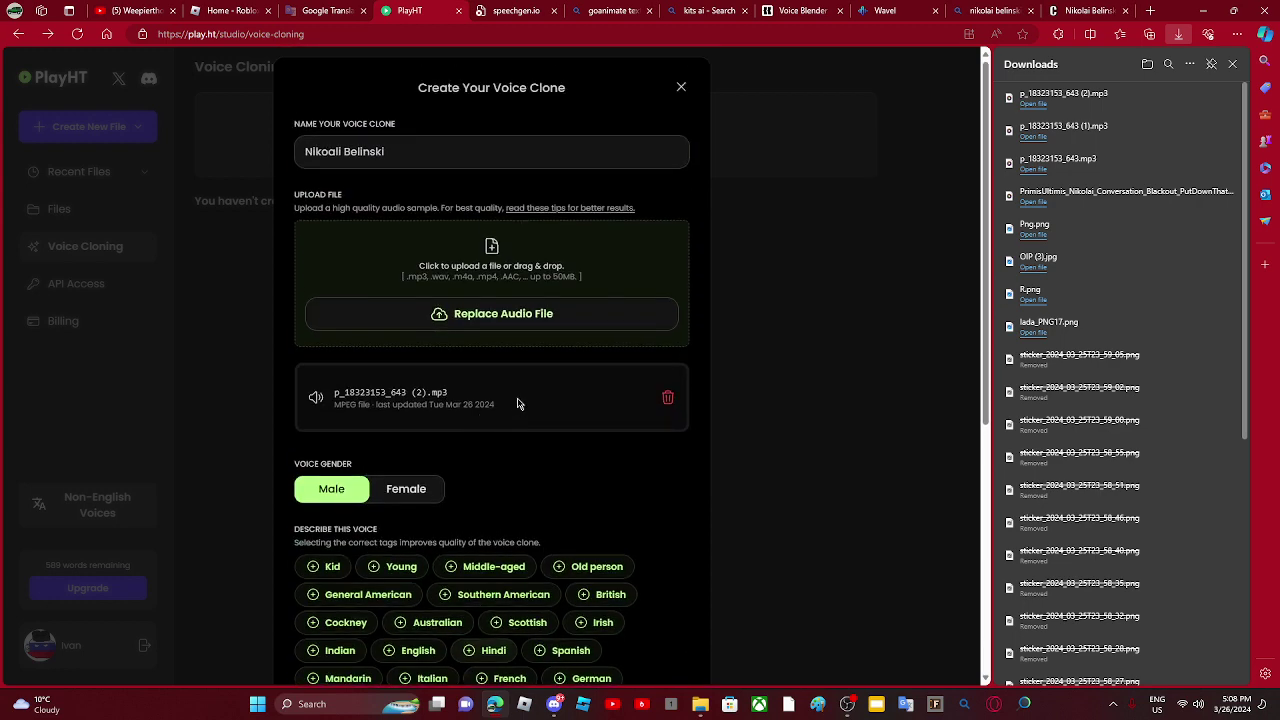
scroll(383, 391, down, 4)
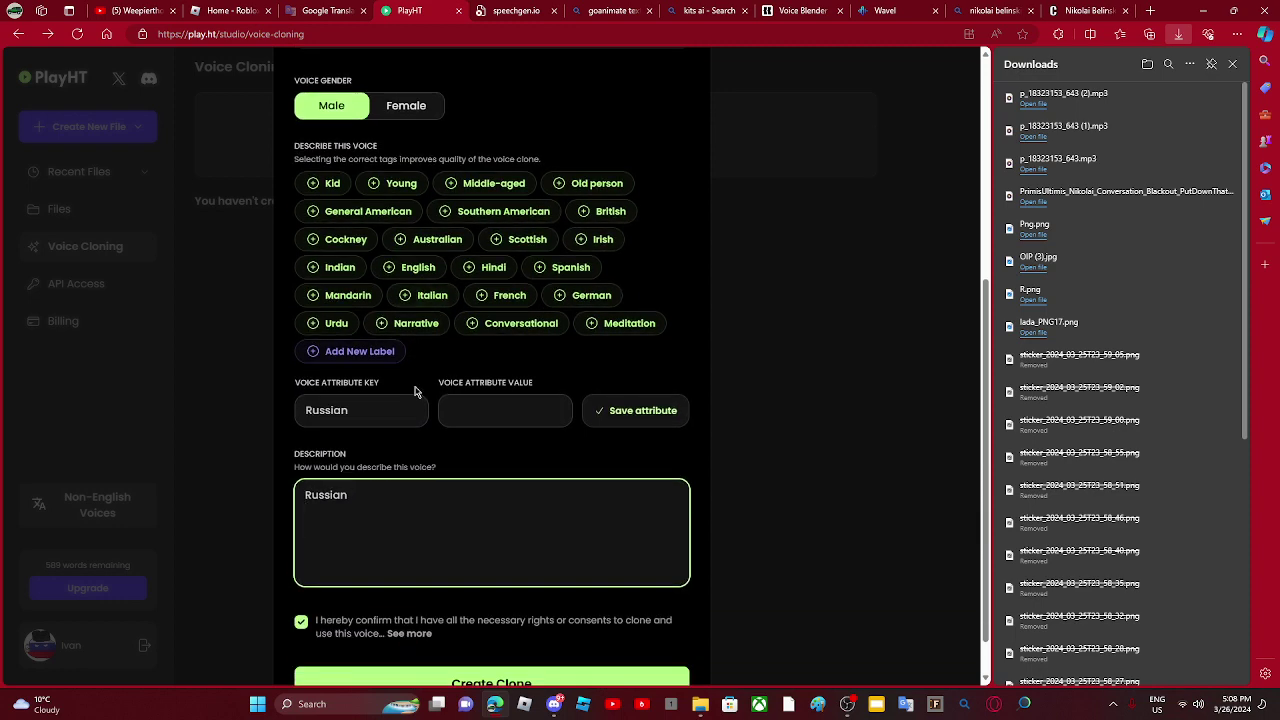
scroll(415, 391, up, 4)
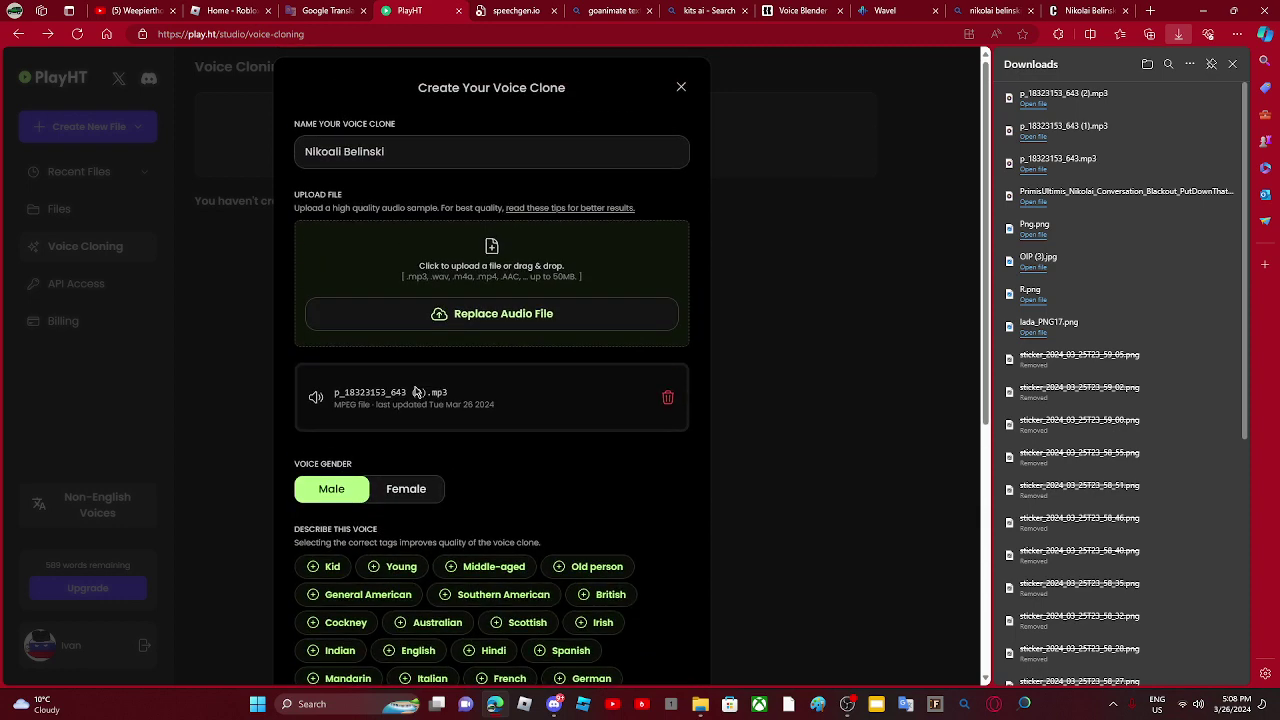
Step: Try to create the voice clone from the filled-in form with p_18323153_643 (2).mp3 as its sample
scroll(418, 392, down, 5)
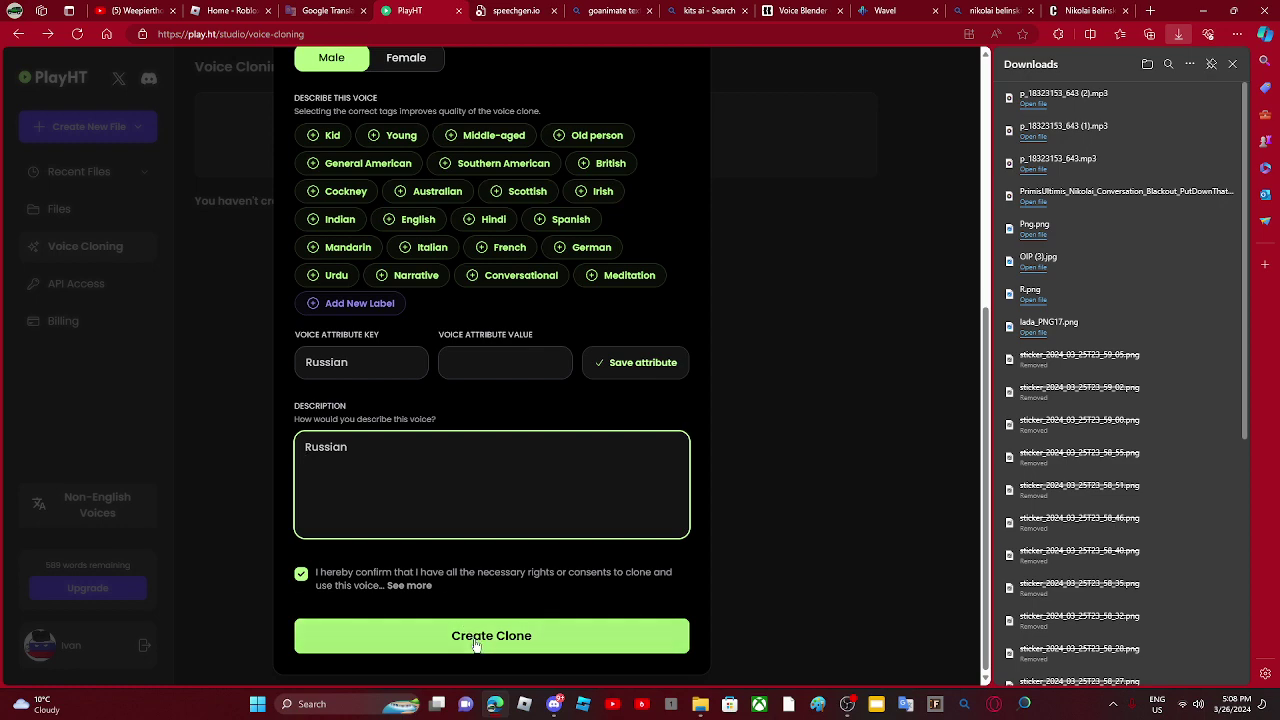
click(476, 646)
scroll(570, 480, up, 5)
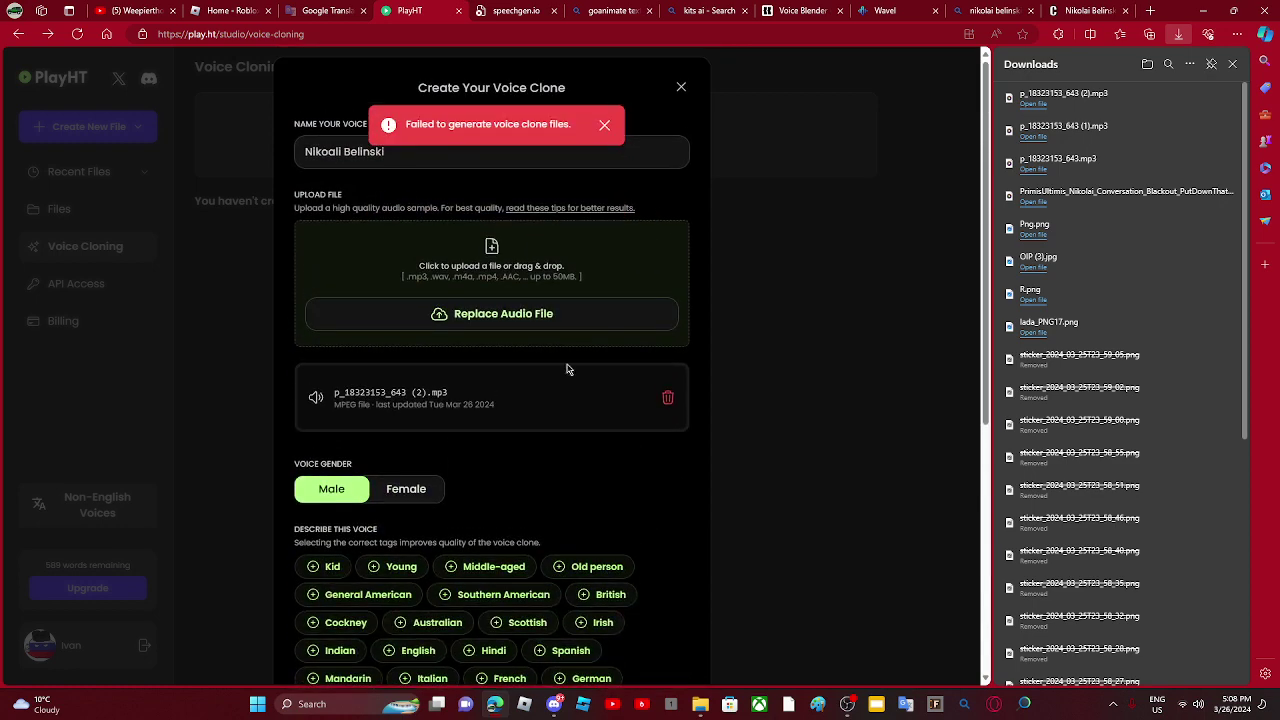
click(588, 160)
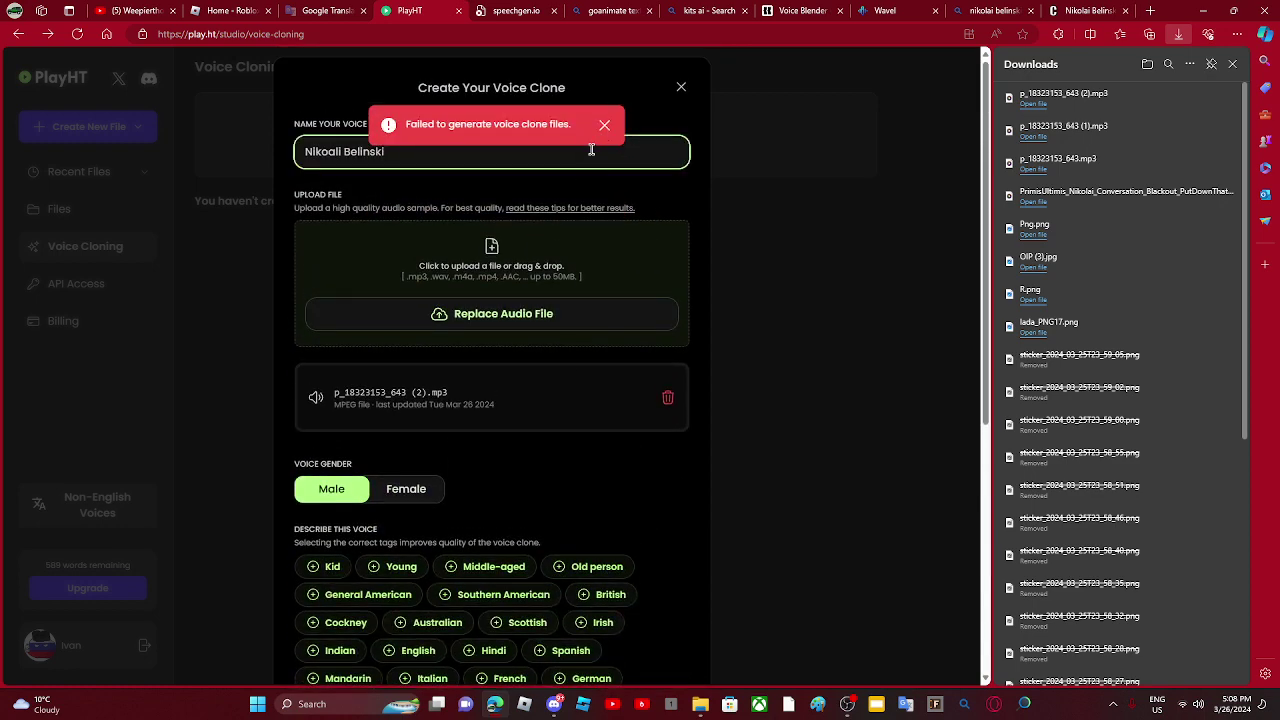
scroll(570, 300, down, 5)
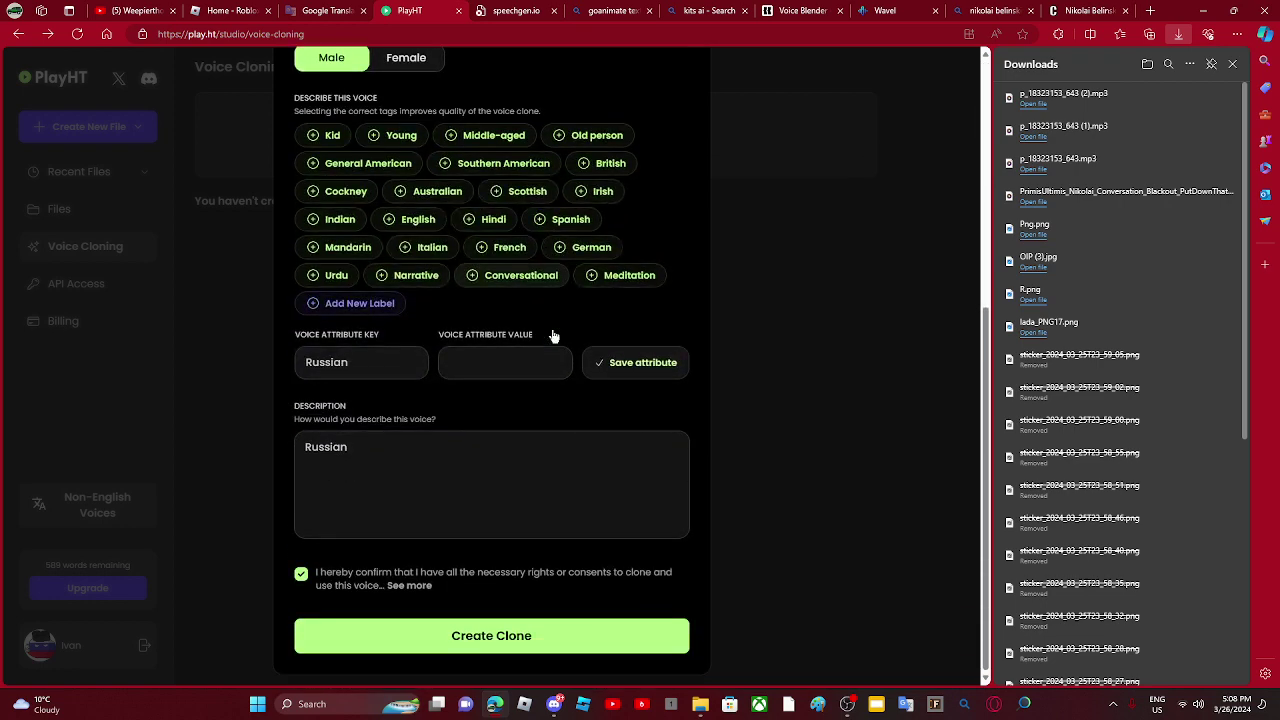
Step: Clear the voice attribute key and try again to create the clone
double_click(371, 363)
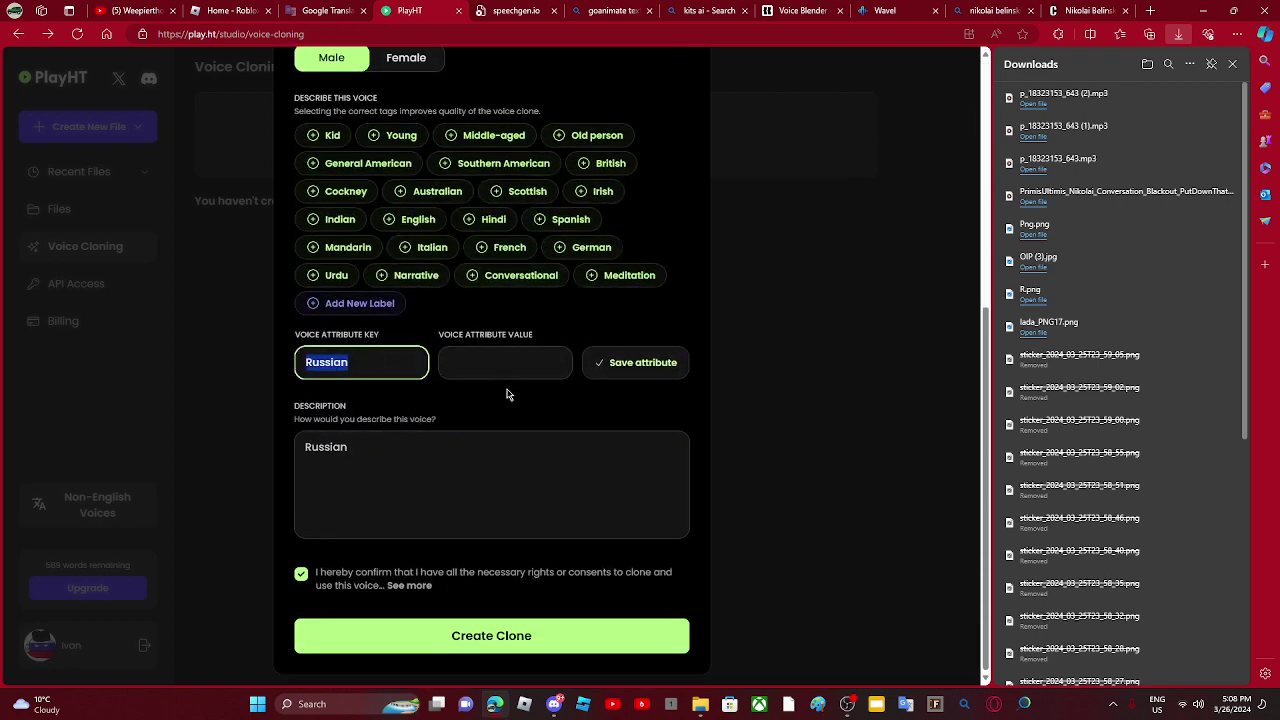
key(BackSpace)
click(520, 640)
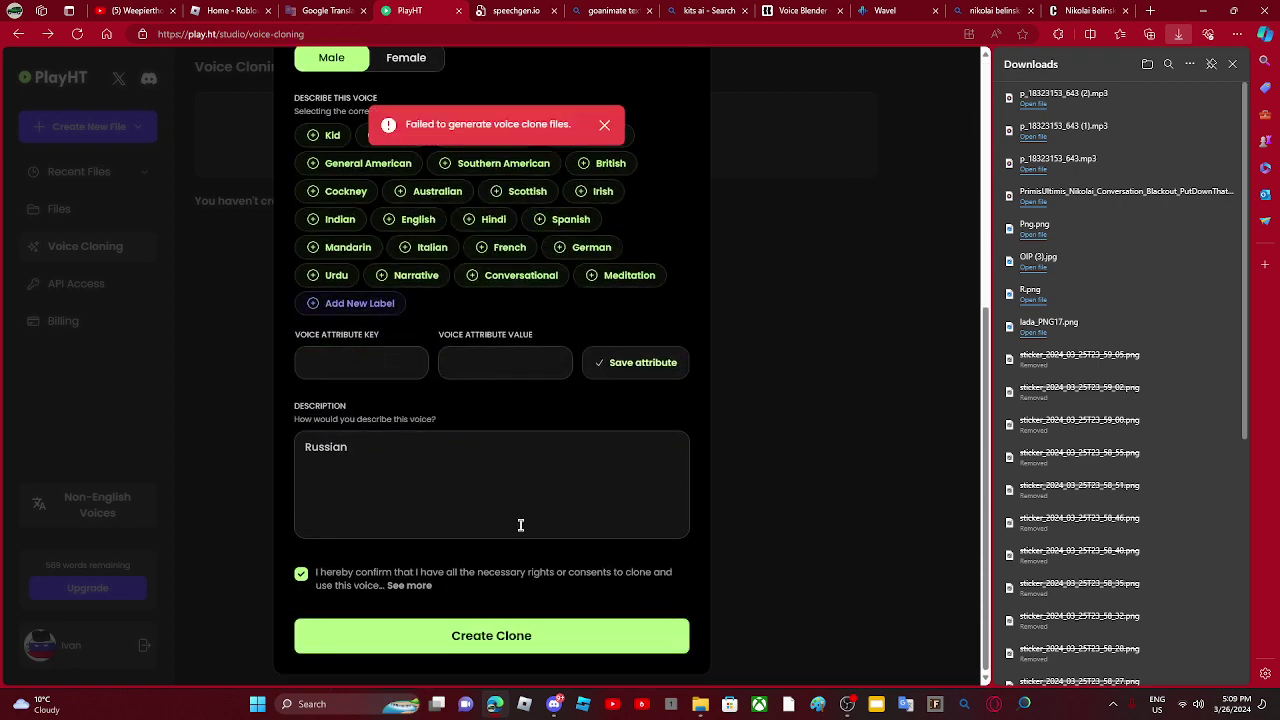
Step: Replace the clone's audio sample with PrimisUltimis_Nikolai_Conversation_Blackout_PutDownThatBottle_BO4 from Downloads
scroll(520, 525, up, 4)
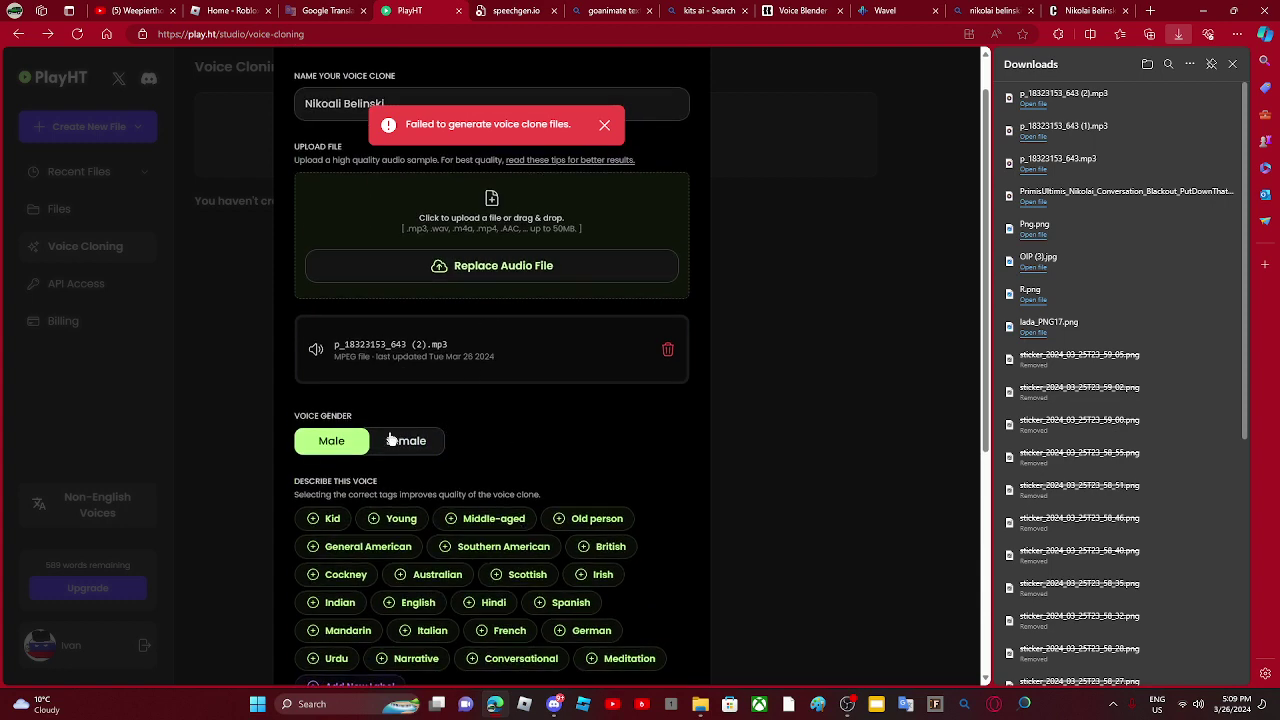
scroll(470, 405, up, 1)
click(520, 323)
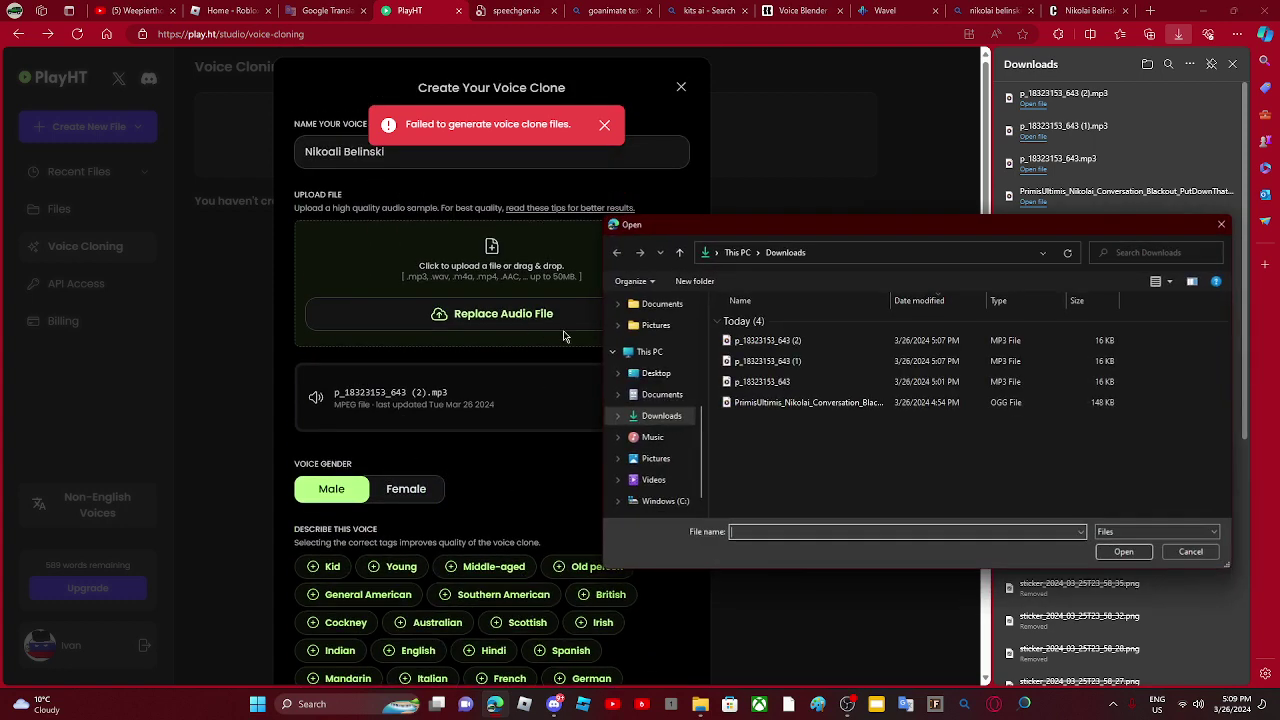
click(784, 404)
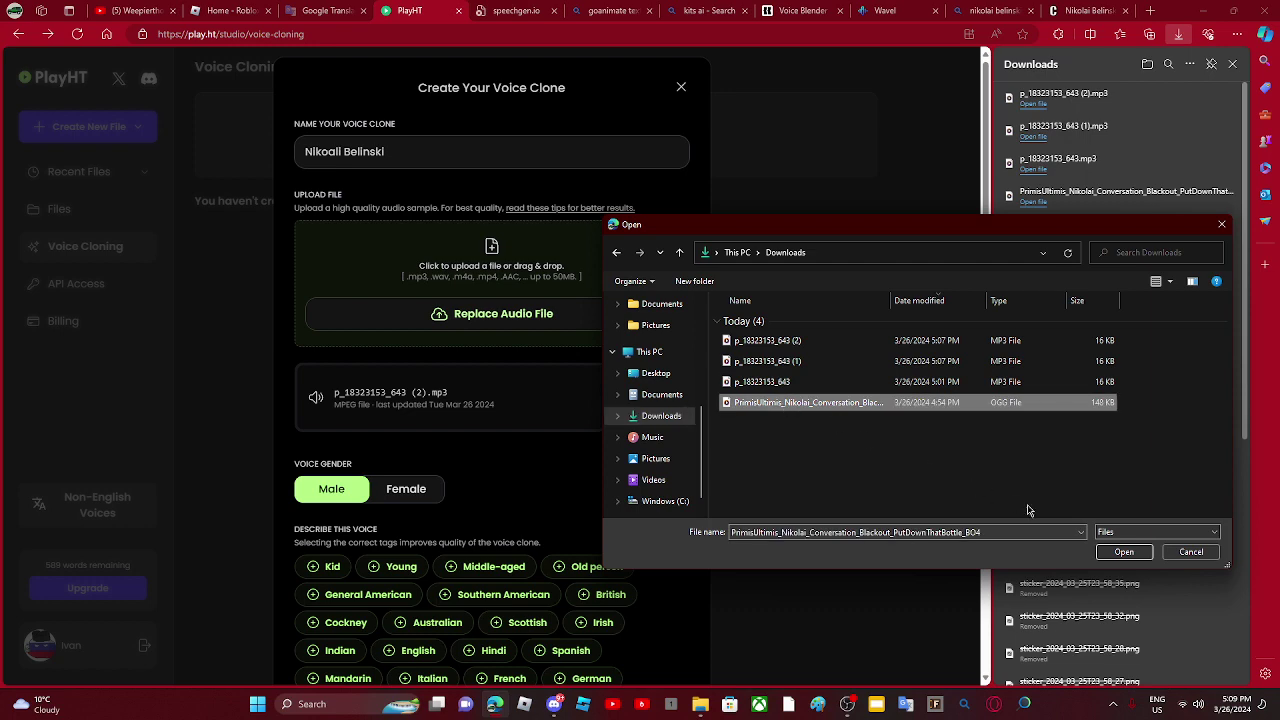
click(1124, 552)
scroll(679, 480, down, 5)
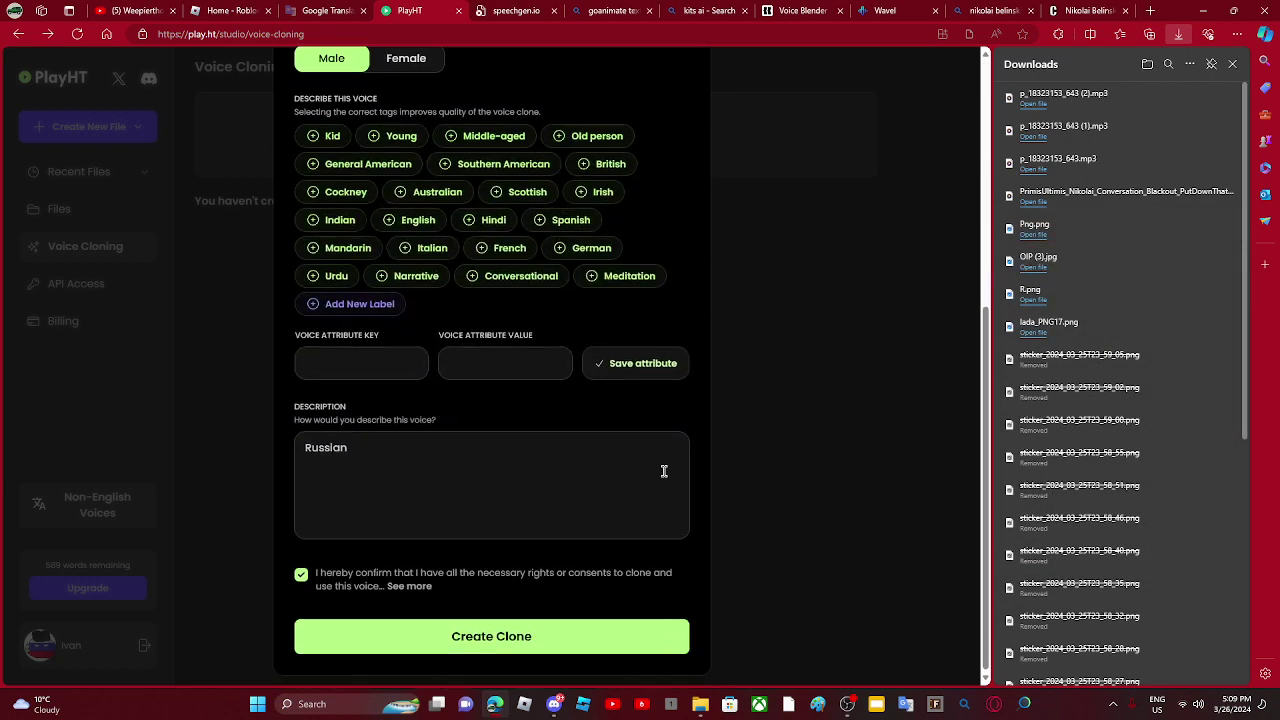
Step: Enter Russian as the voice attribute key and select the PrimisUltimis_Nikolai OGG file as the audio sample again
click(376, 364)
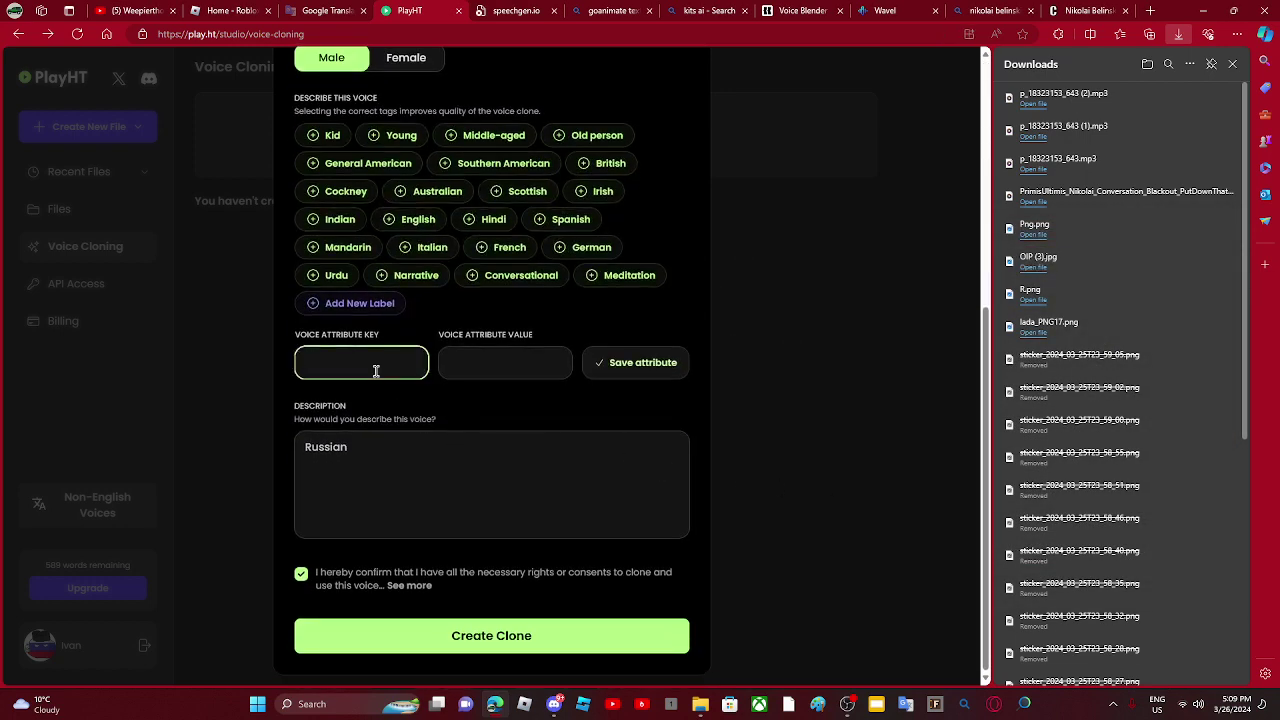
text(Russian)
key(Return)
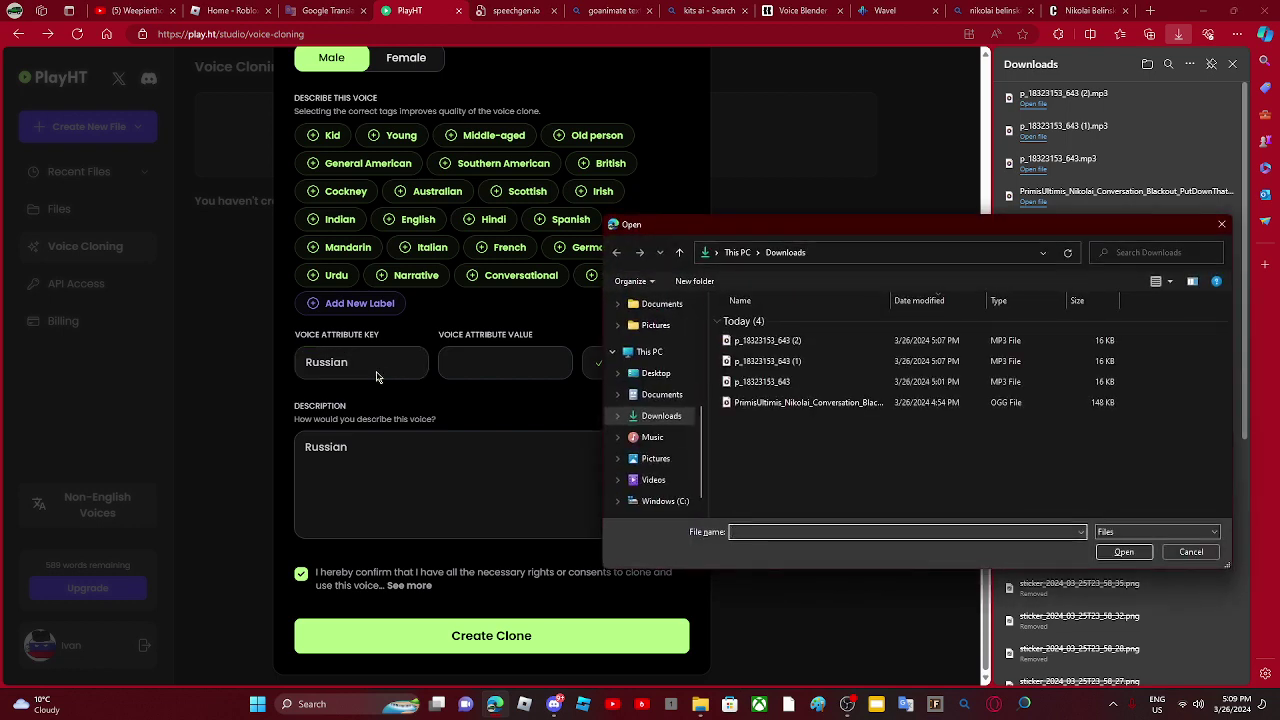
click(760, 402)
click(1122, 555)
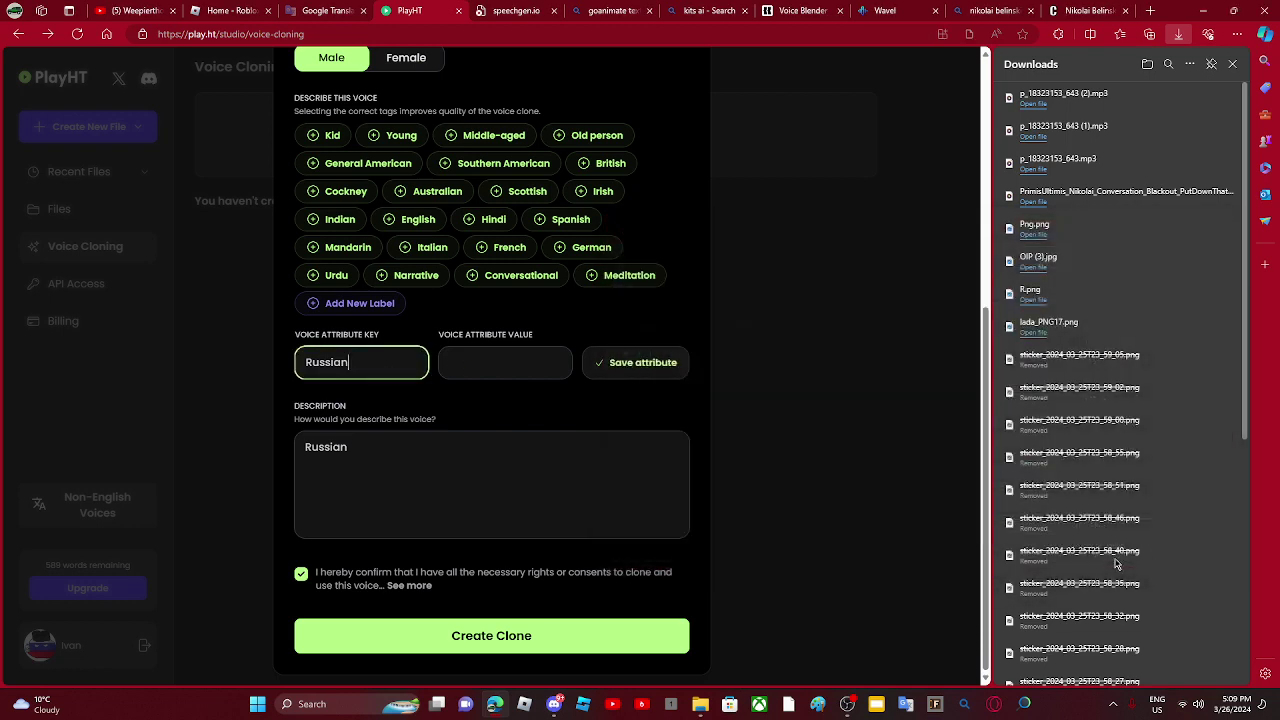
Step: Enter russian as the voice attribute value and dismiss the file selection dialog without choosing a file
click(503, 360)
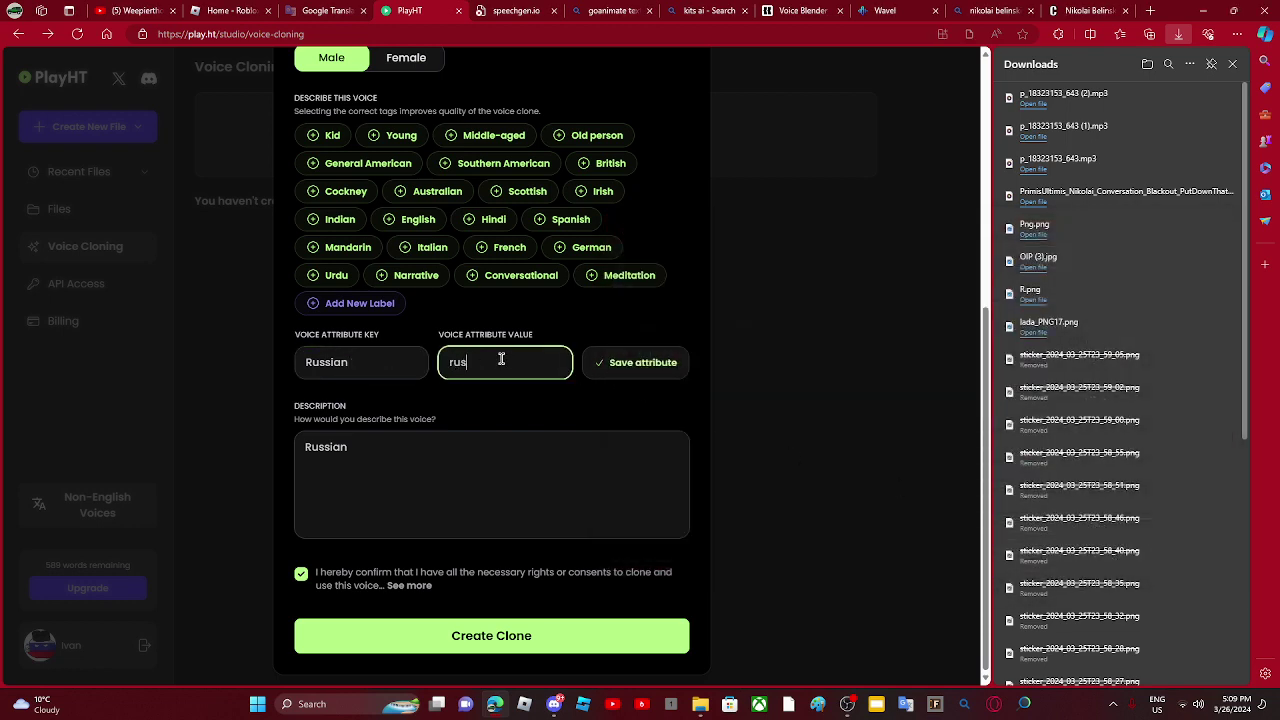
text(russian)
key(Return)
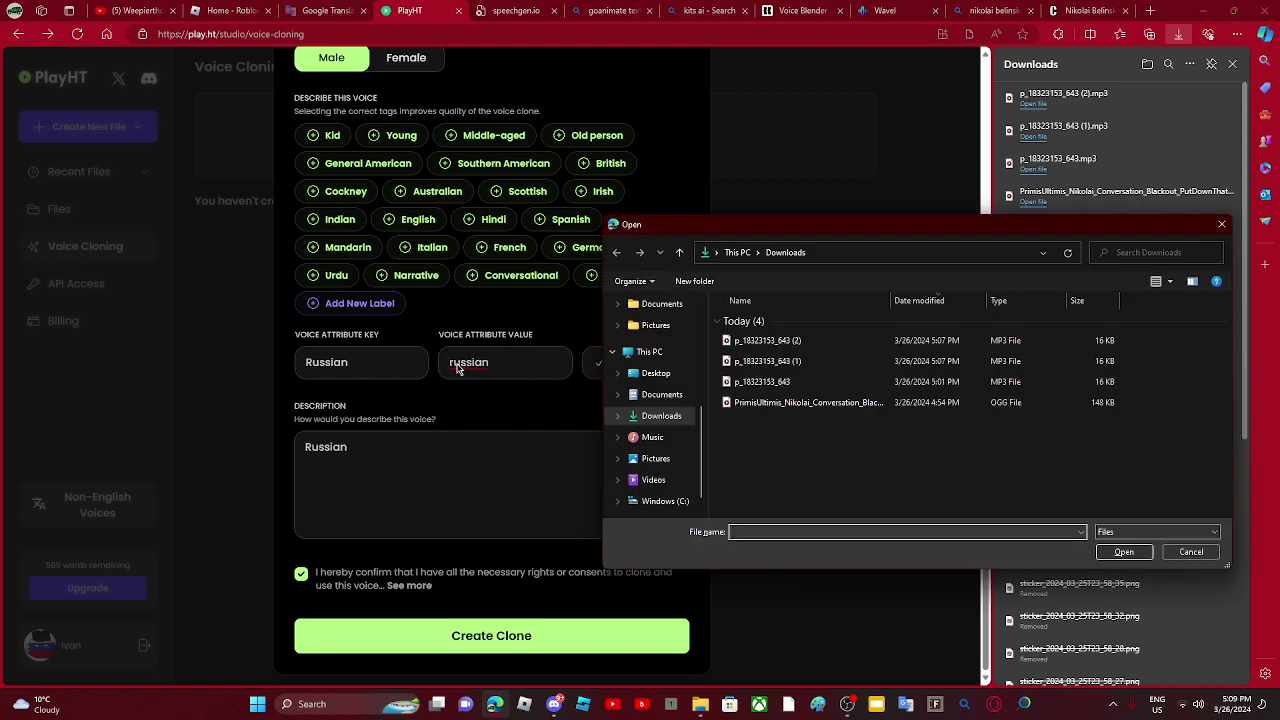
click(1221, 224)
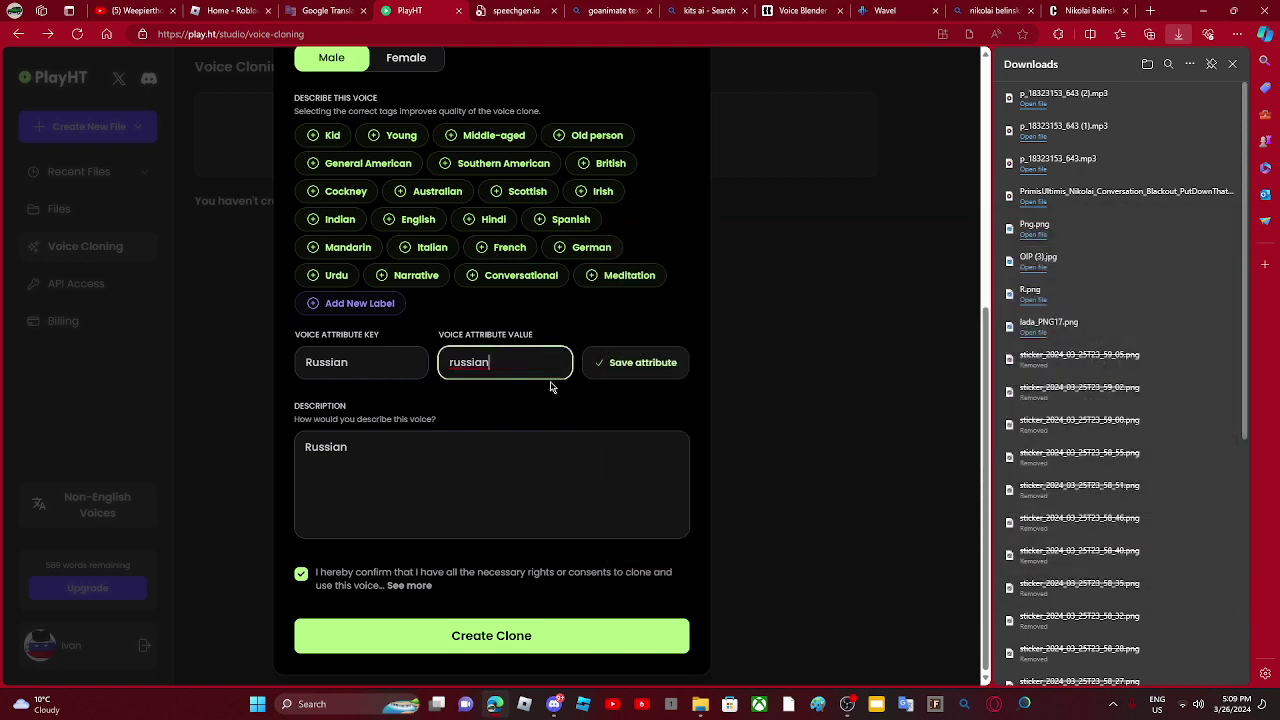
Step: Change the voice attribute value to capitalized Russian and choose p_18323153_643 (2).mp3 as the audio sample
drag(515, 369, 405, 360)
text(Russian)
key(Return)
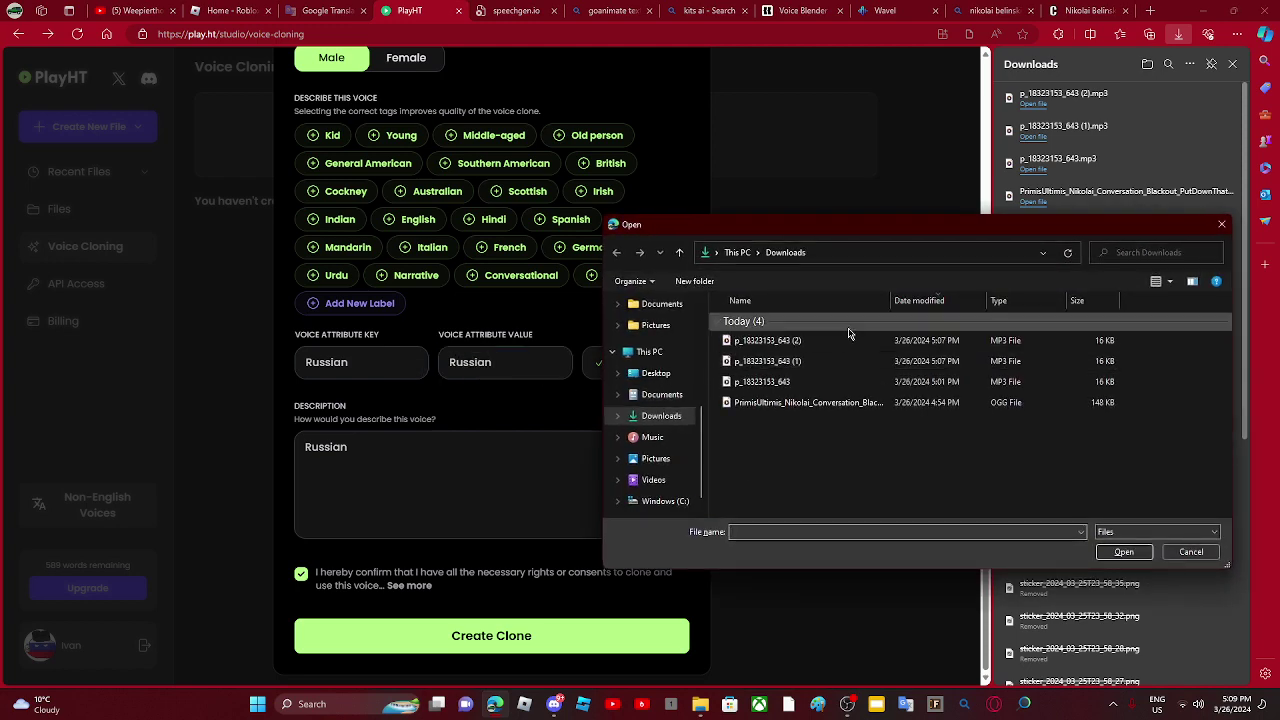
click(850, 340)
click(1124, 552)
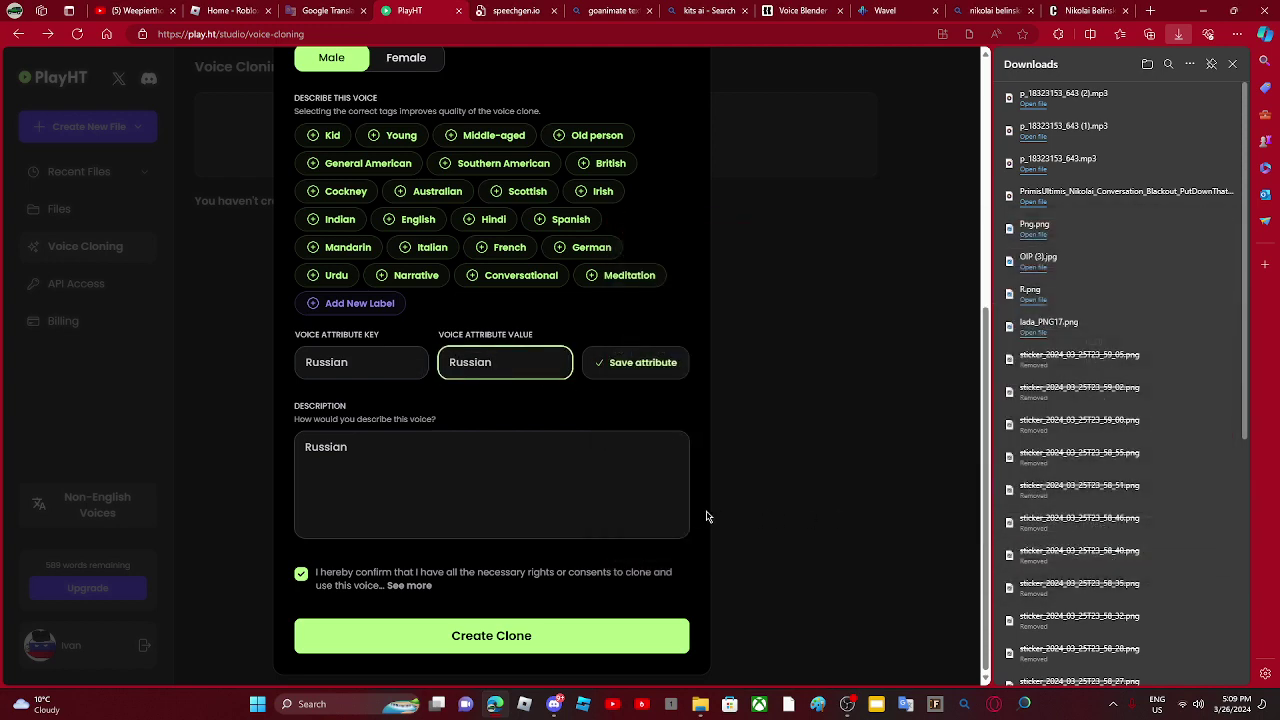
Step: Clear the voice attribute value and try to create the clone from the p_18323153_643 (2).mp3 sample
drag(492, 362, 411, 357)
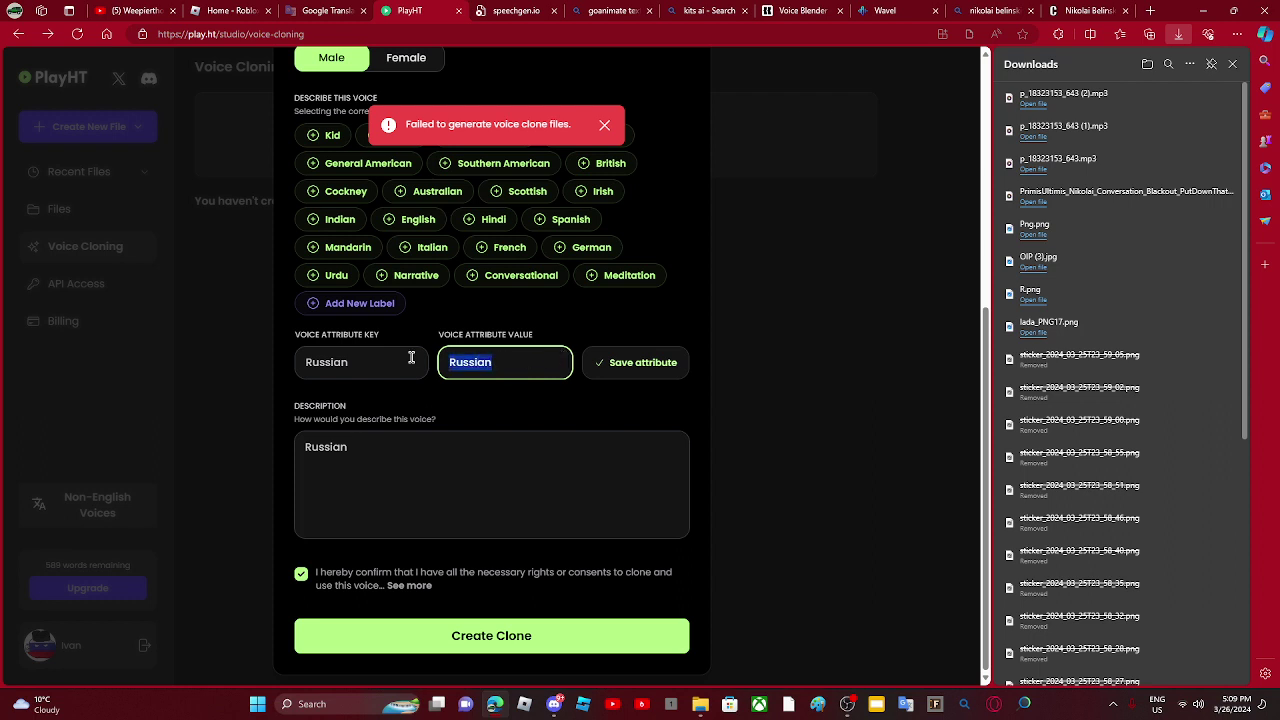
key(BackSpace)
click(626, 372)
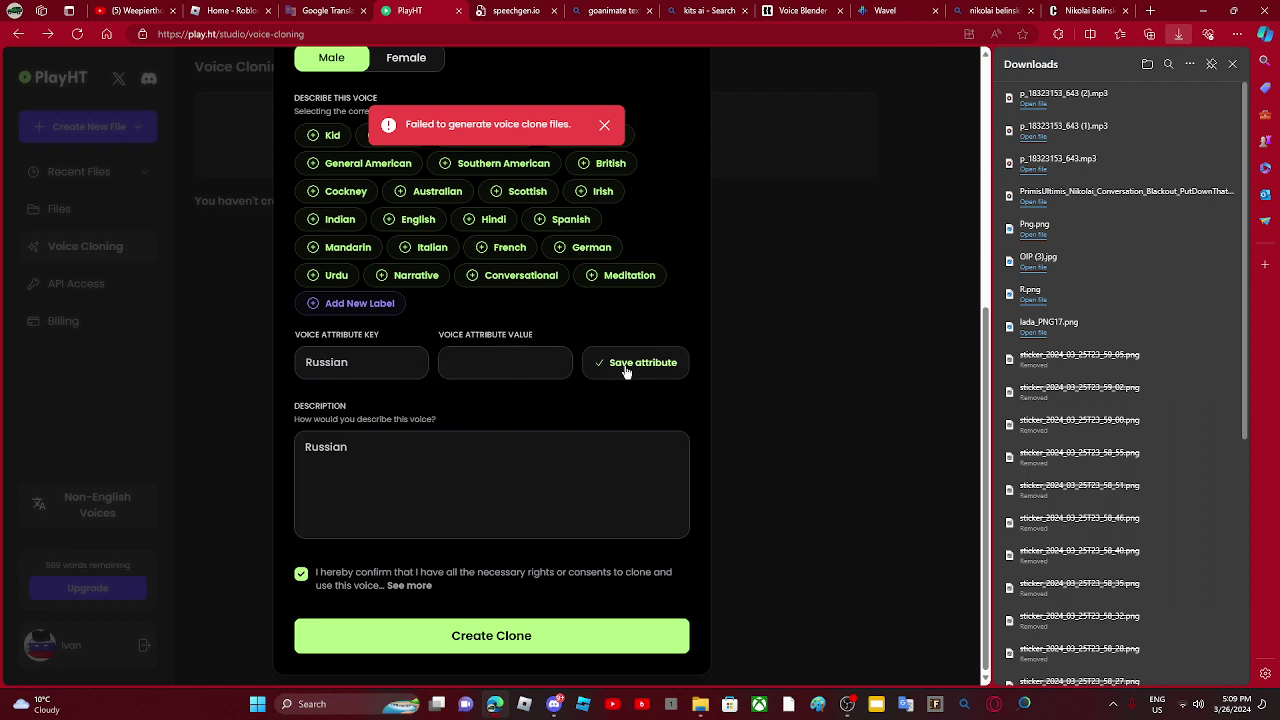
click(490, 630)
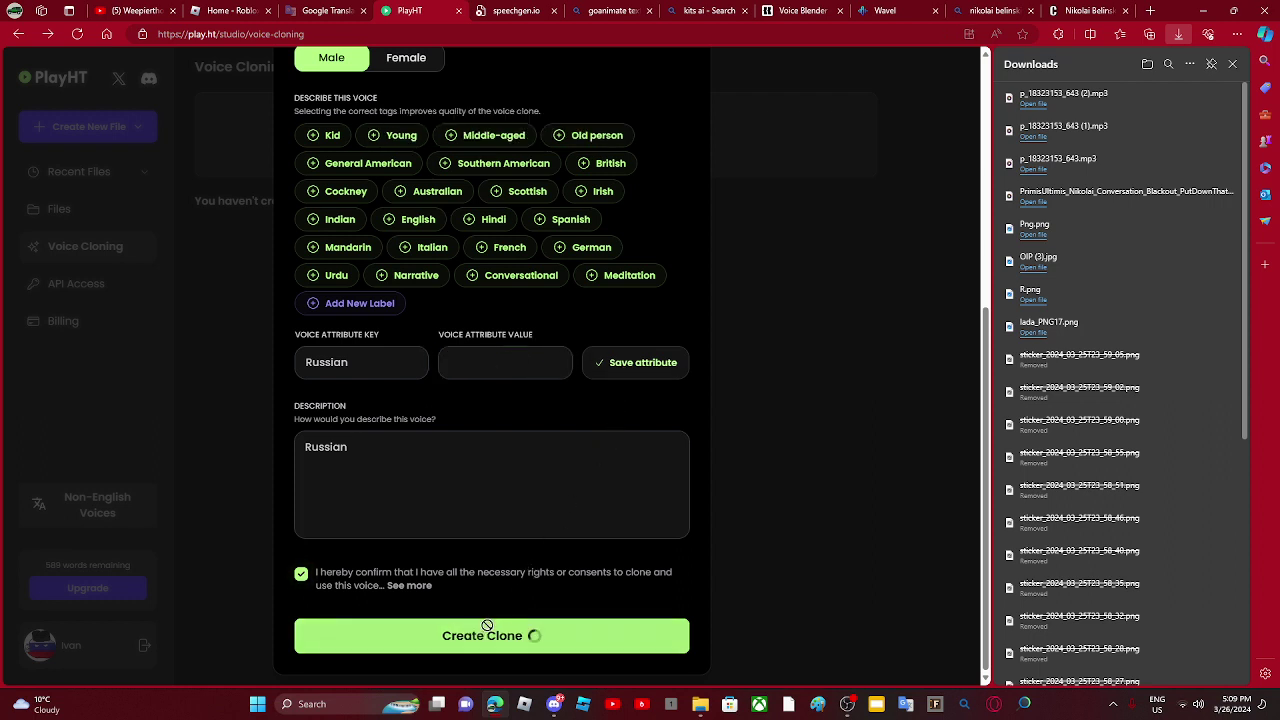
scroll(515, 512, up, 5)
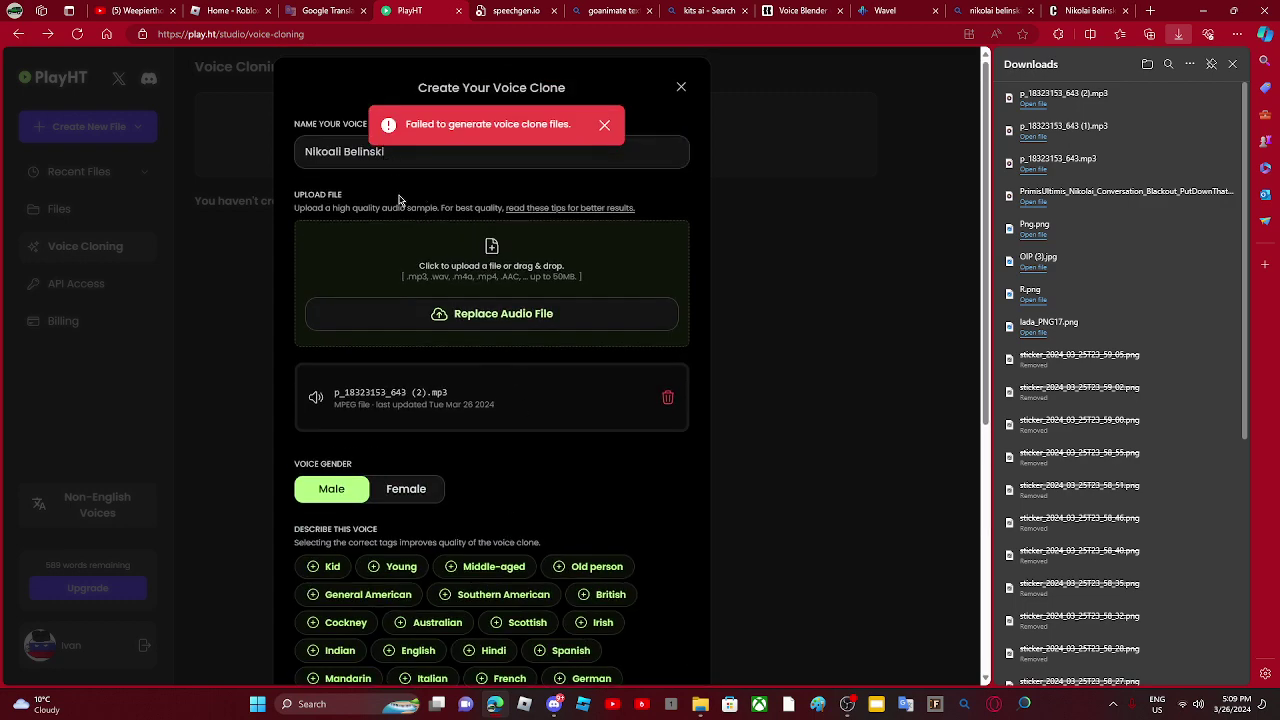
Step: Replace the audio sample with PrimisUltimis_Nikolai_Conversation_Blackout_PutDownThatBottle_BO4.ogg from Downloads and check it in the form
click(539, 268)
click(760, 402)
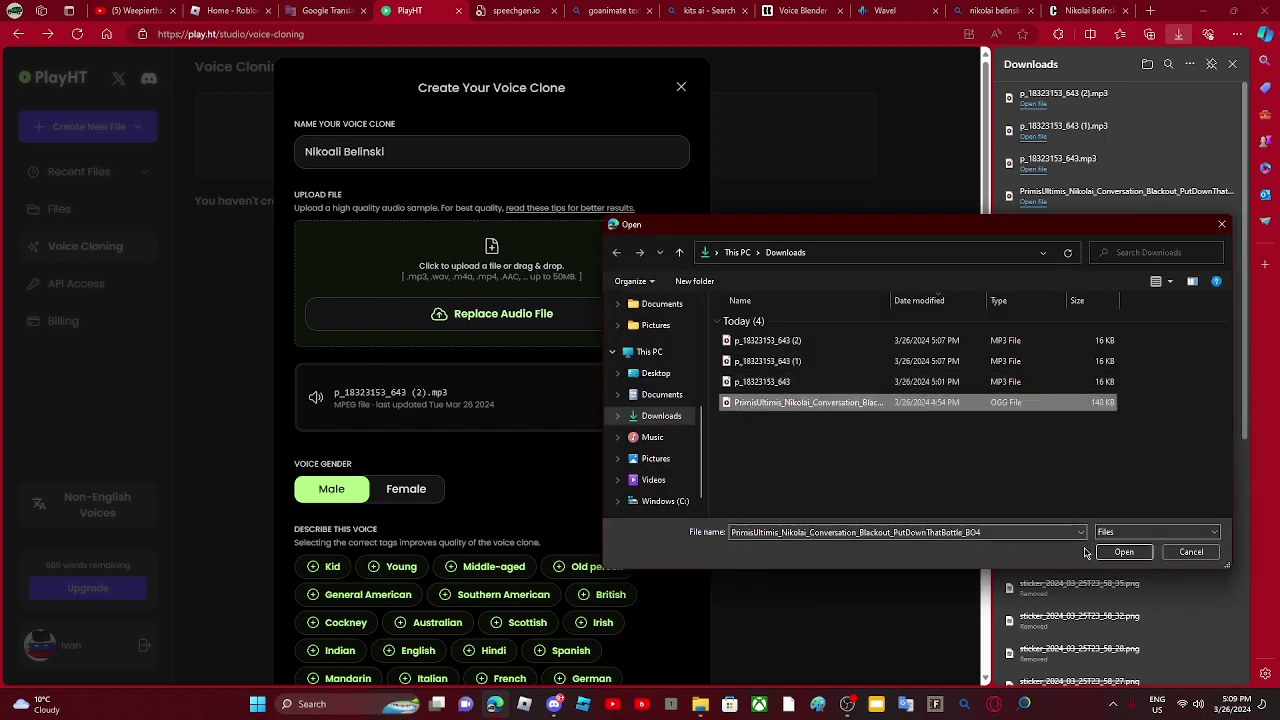
click(1122, 552)
scroll(586, 503, down, 4)
scroll(580, 498, up, 3)
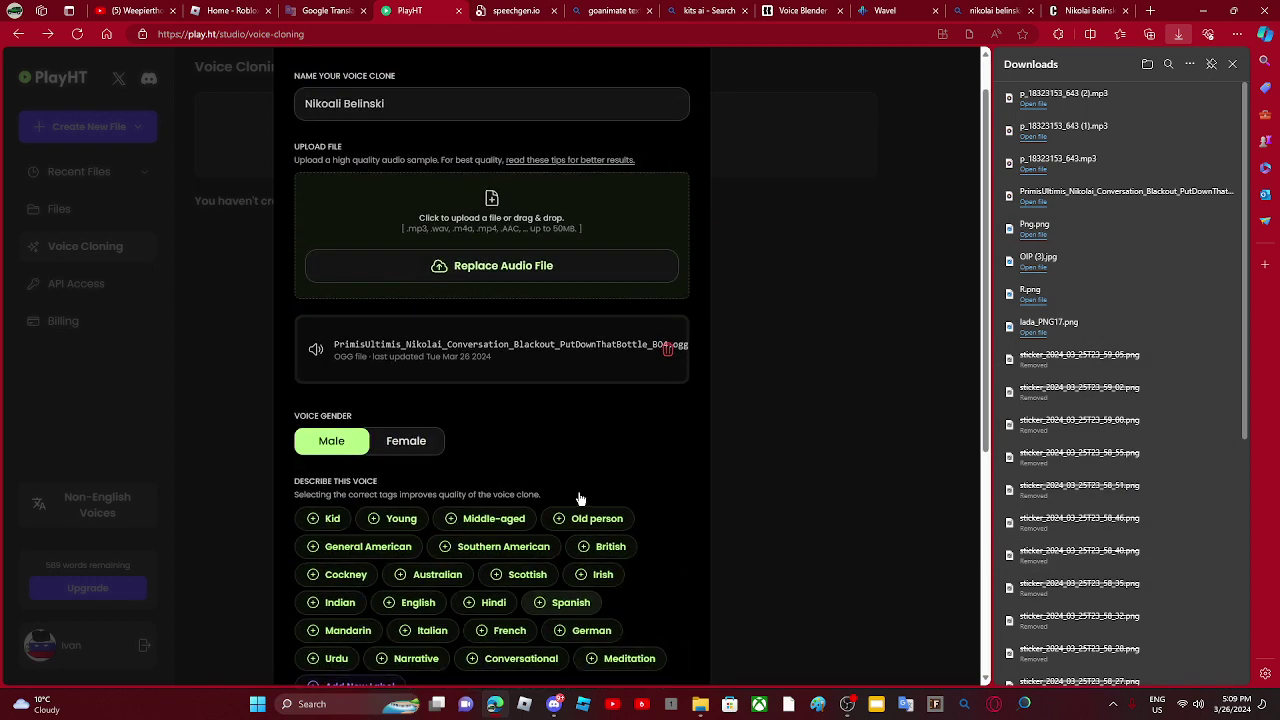
scroll(580, 498, down, 4)
Step: Create the voice clone from the OGG sample and close the browser's downloads list
click(546, 632)
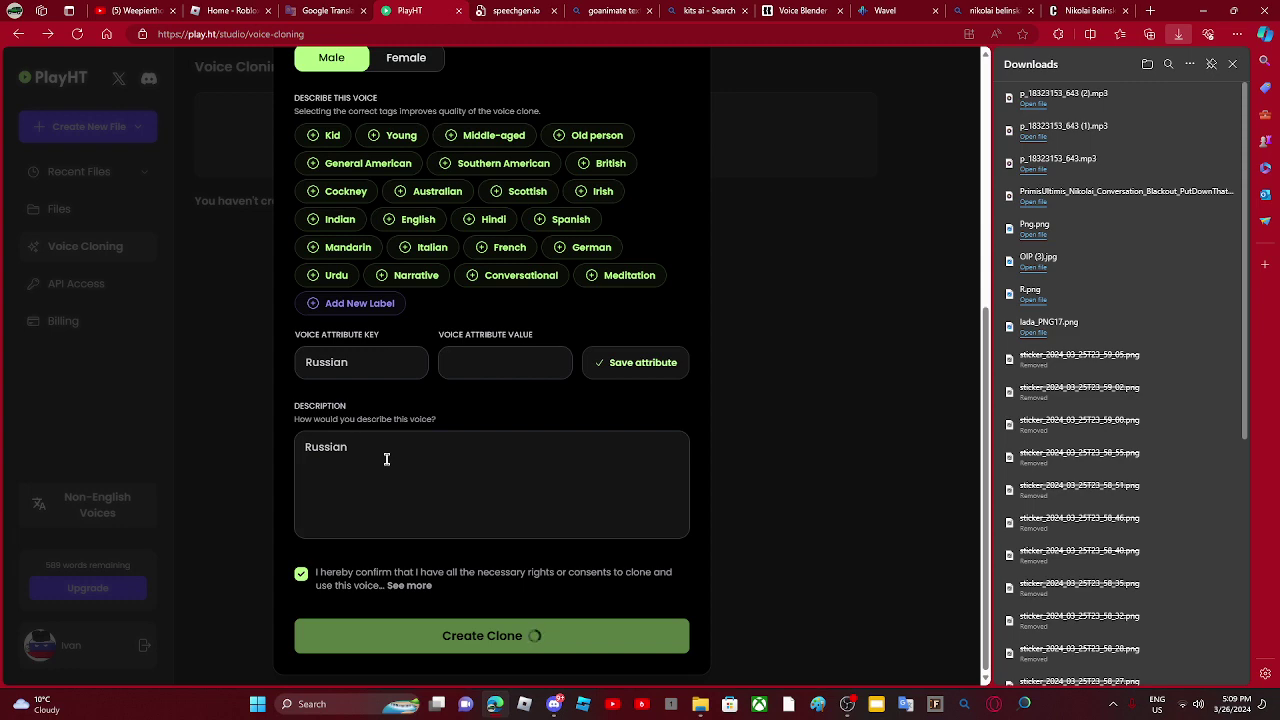
scroll(386, 459, up, 5)
scroll(388, 464, down, 5)
click(1231, 64)
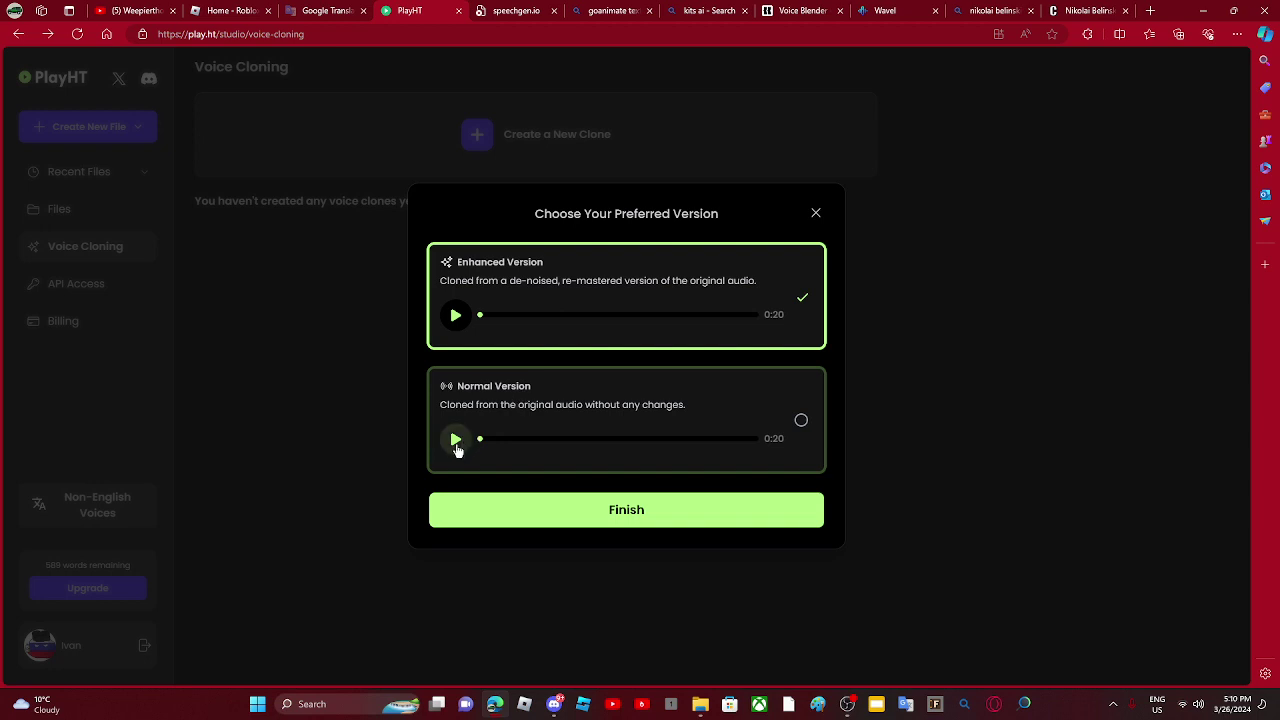
Step: Preview the Normal and Enhanced versions of the clone and finish with the Enhanced Version selected
click(456, 448)
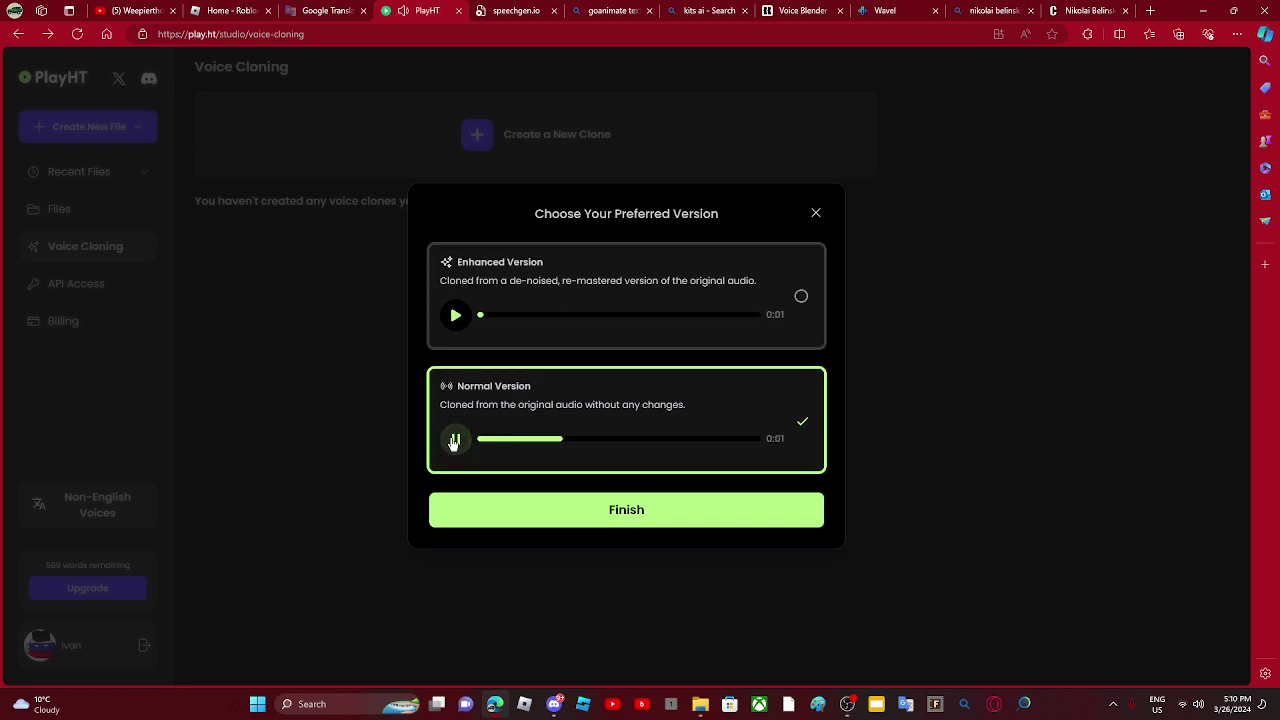
click(457, 316)
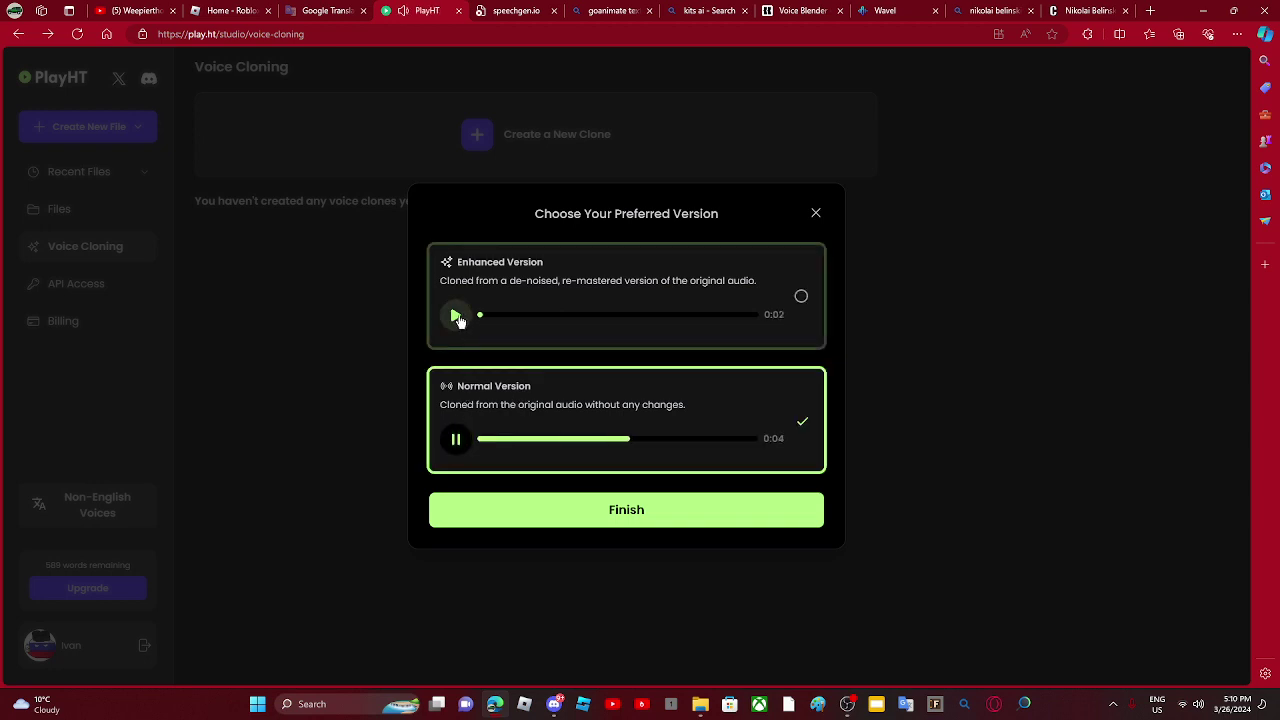
click(457, 317)
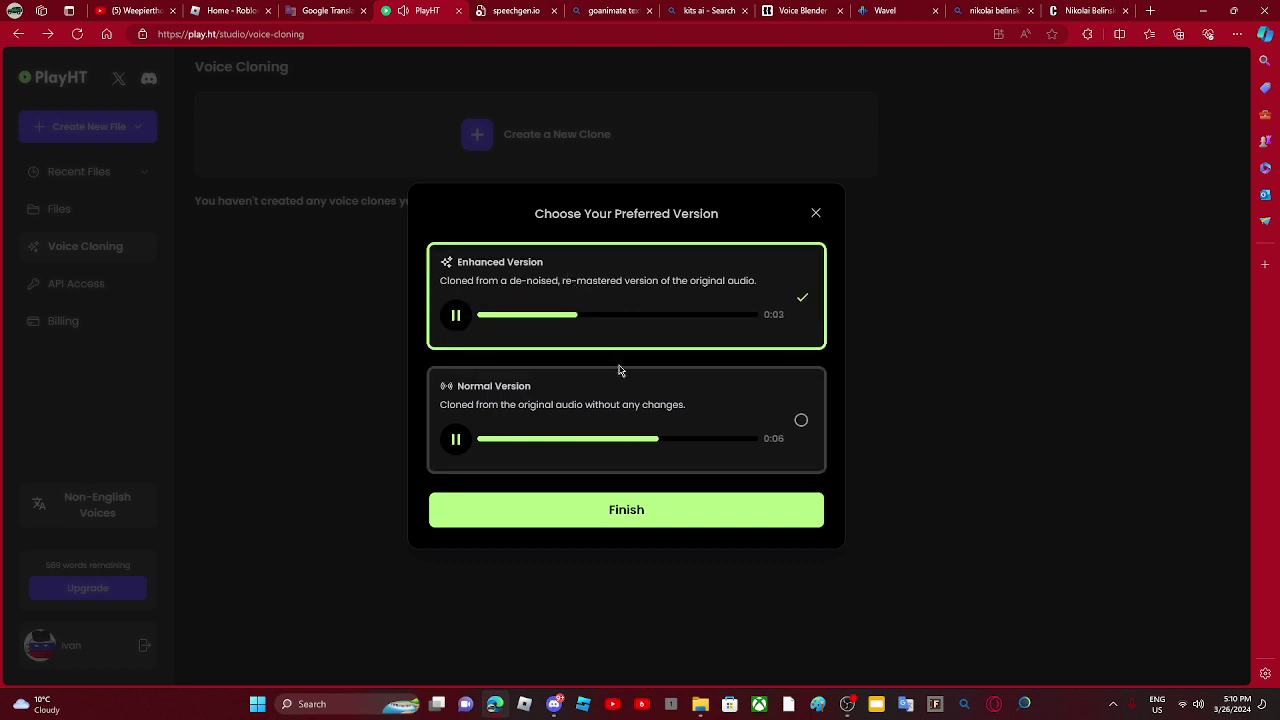
click(645, 515)
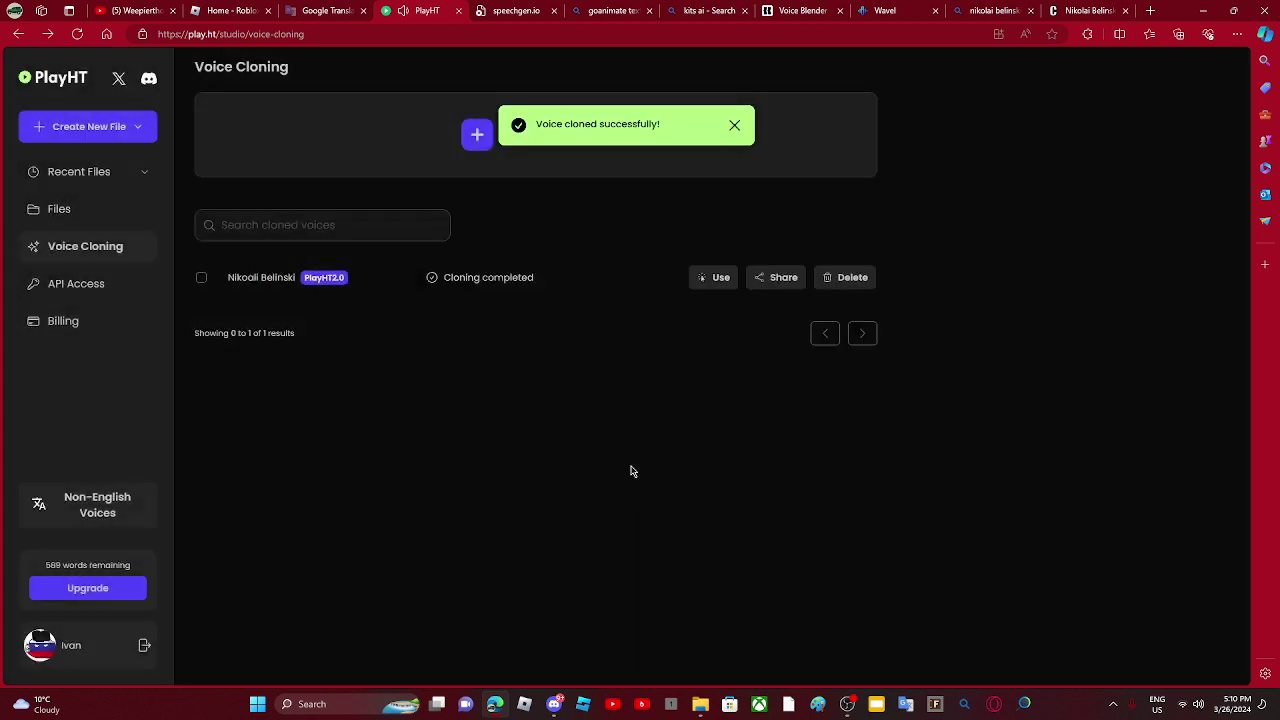
Step: Use the new cloned voice in a file, enter the text "Hello this is my voice", and generate and play its speech
click(696, 280)
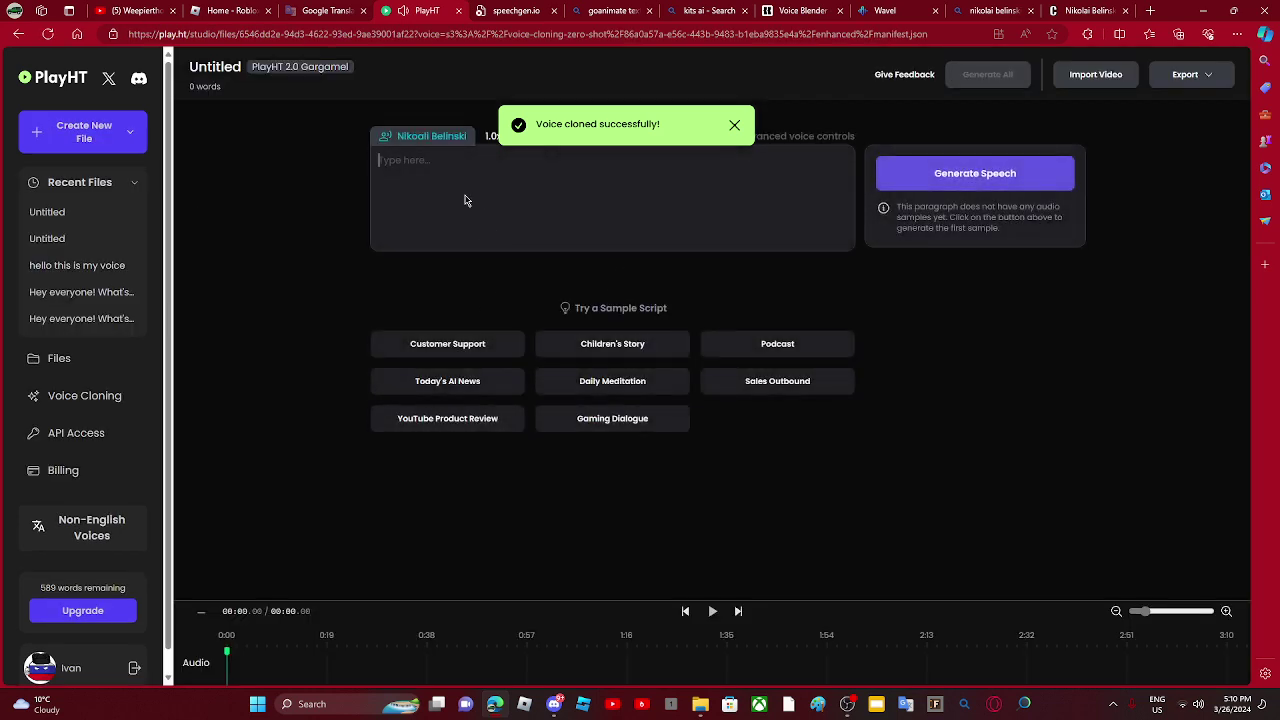
text(Hello th)
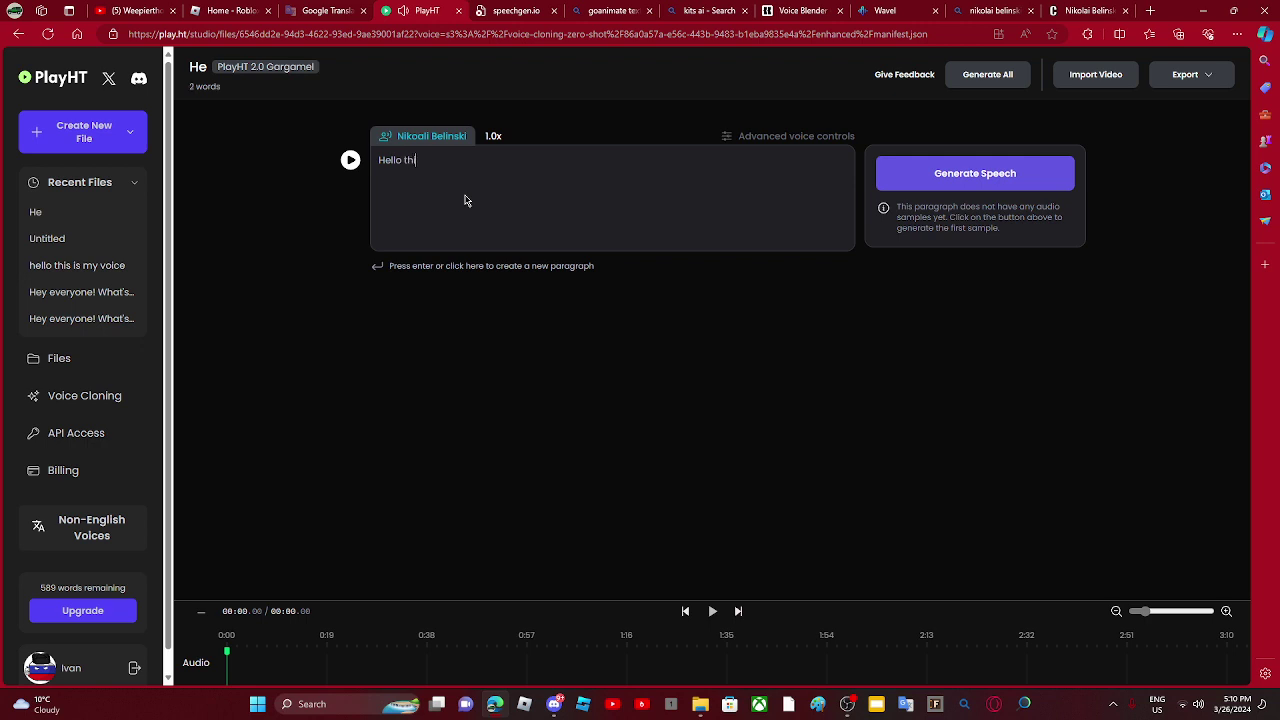
text(is is my voice)
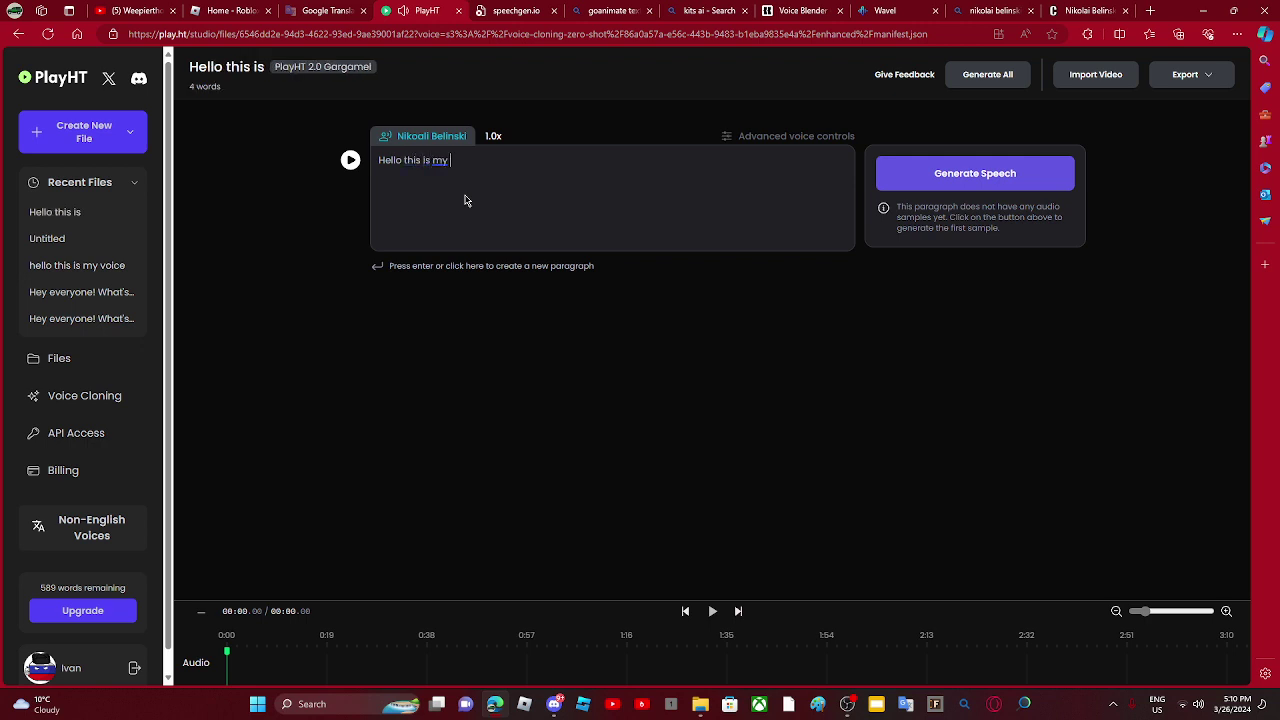
click(350, 160)
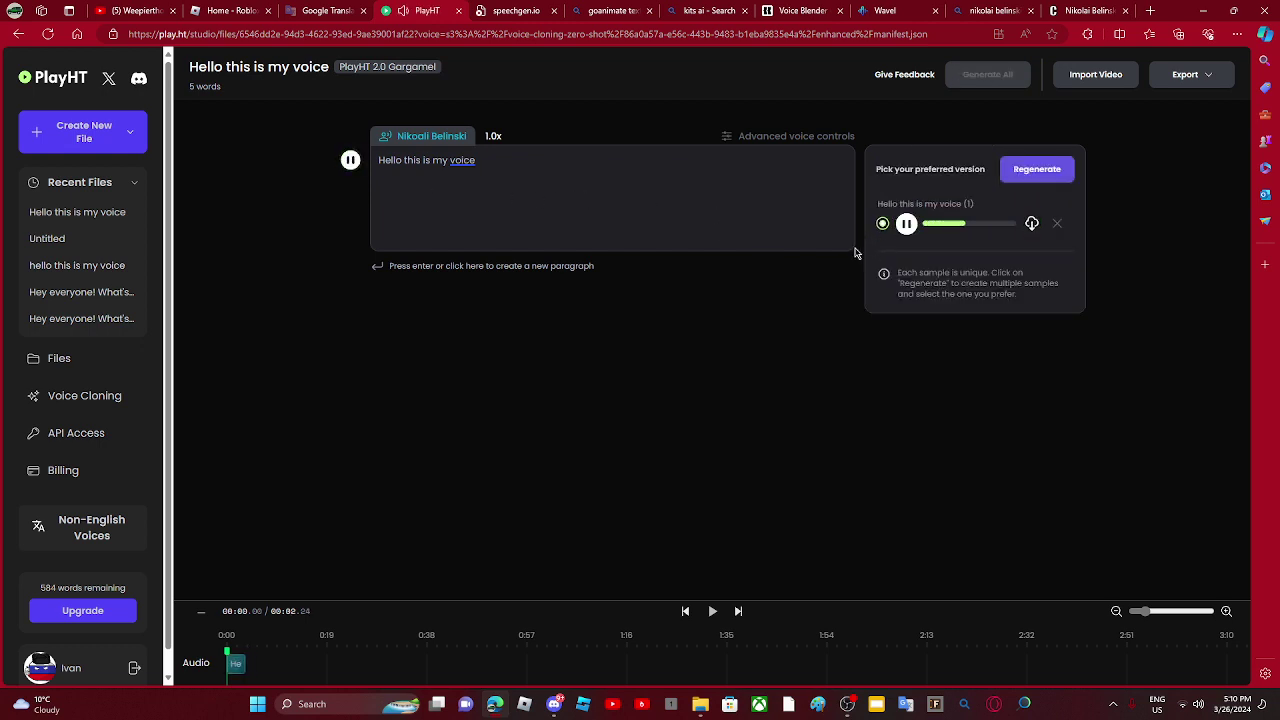
click(847, 704)
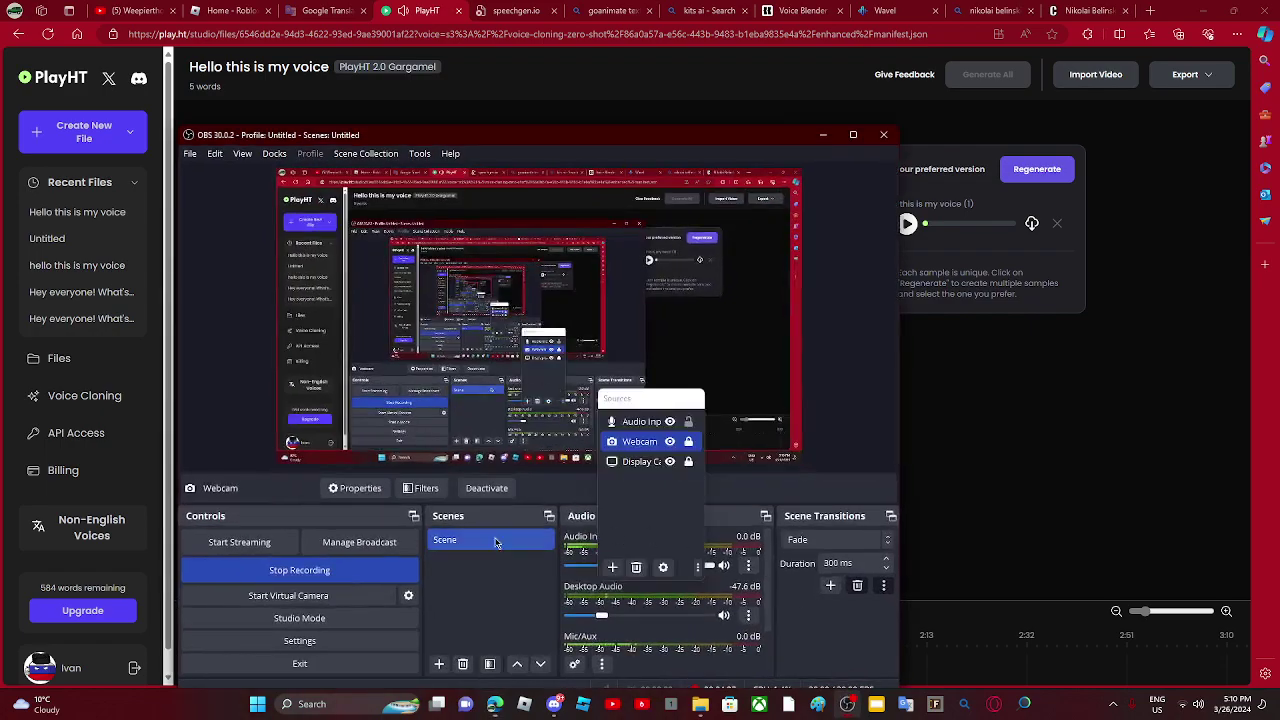